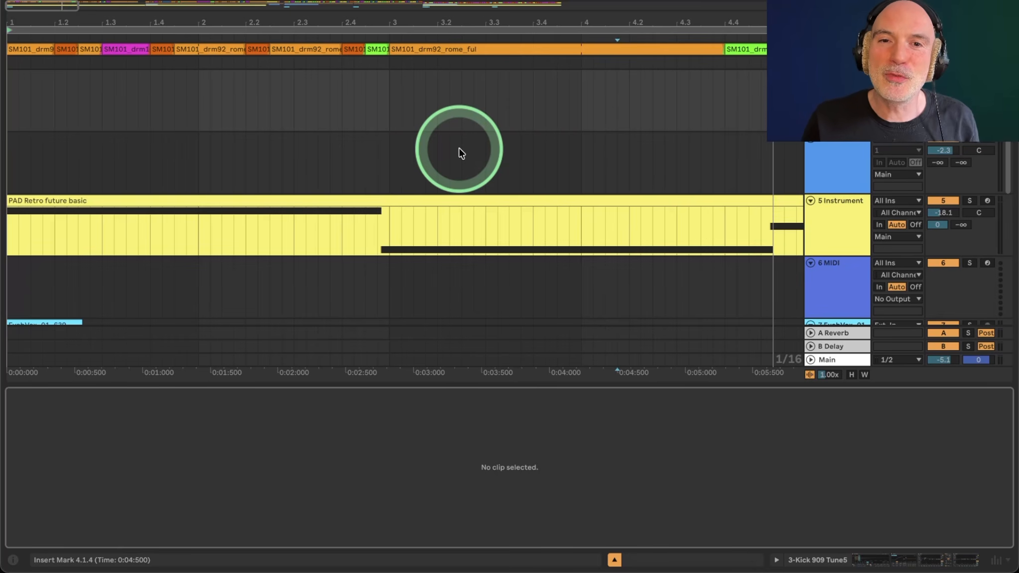
Play the arrangement and examine the first drum track's take lanes, folding and unfolding that track
click(723, 106)
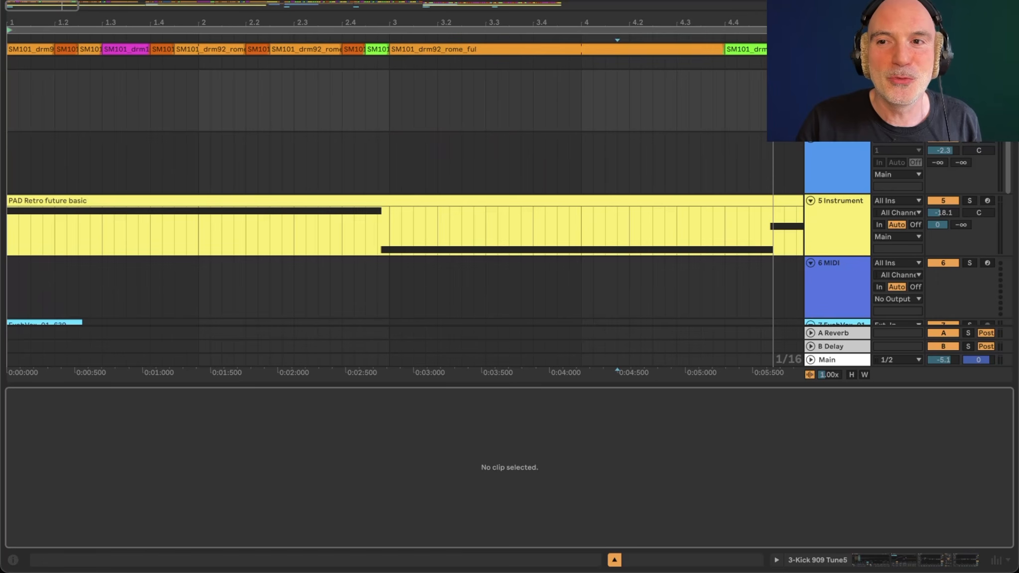
key(alt+2)
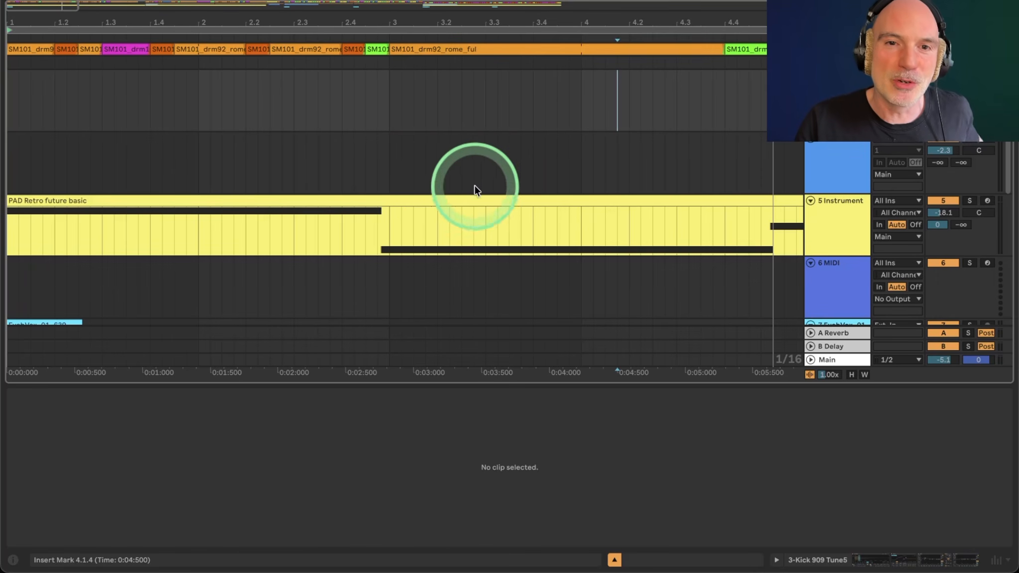
key(space)
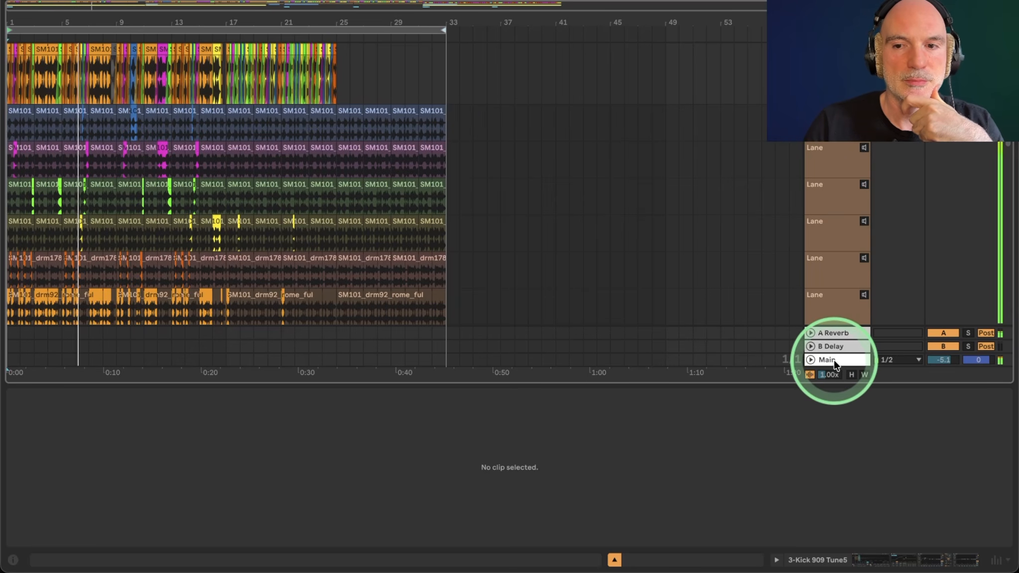
click(811, 49)
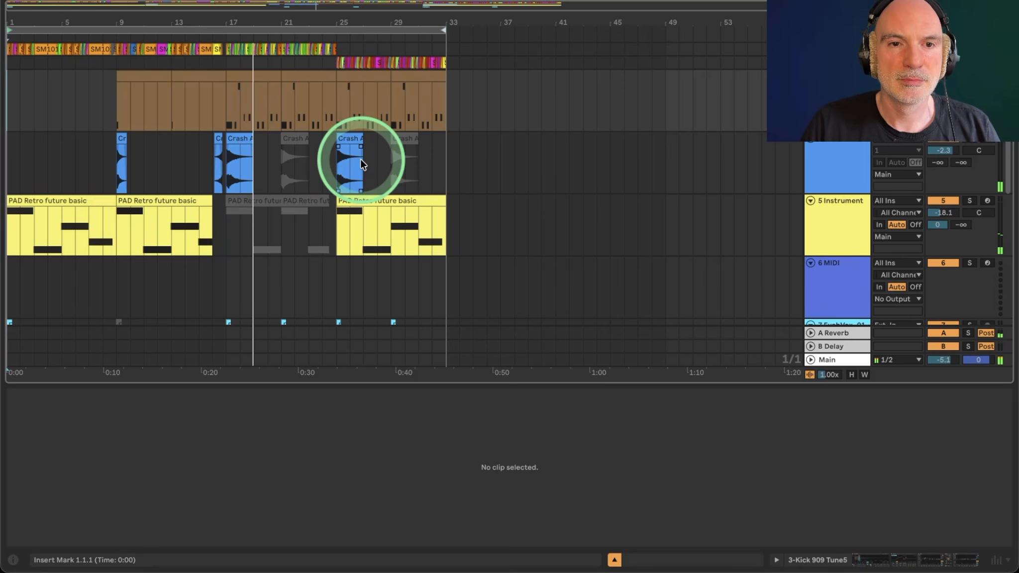
click(810, 49)
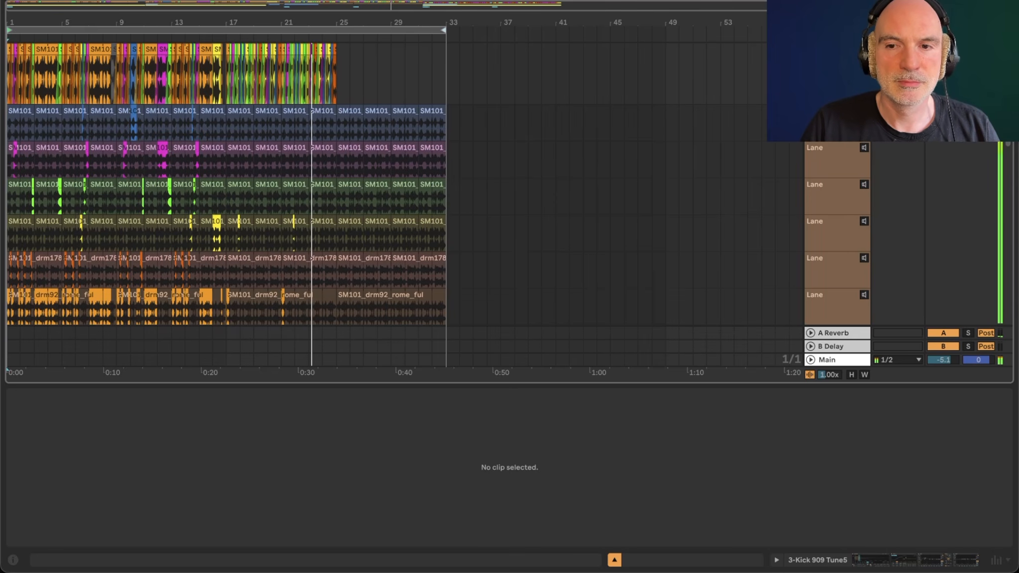
click(738, 106)
scroll(523, 147, down, 8)
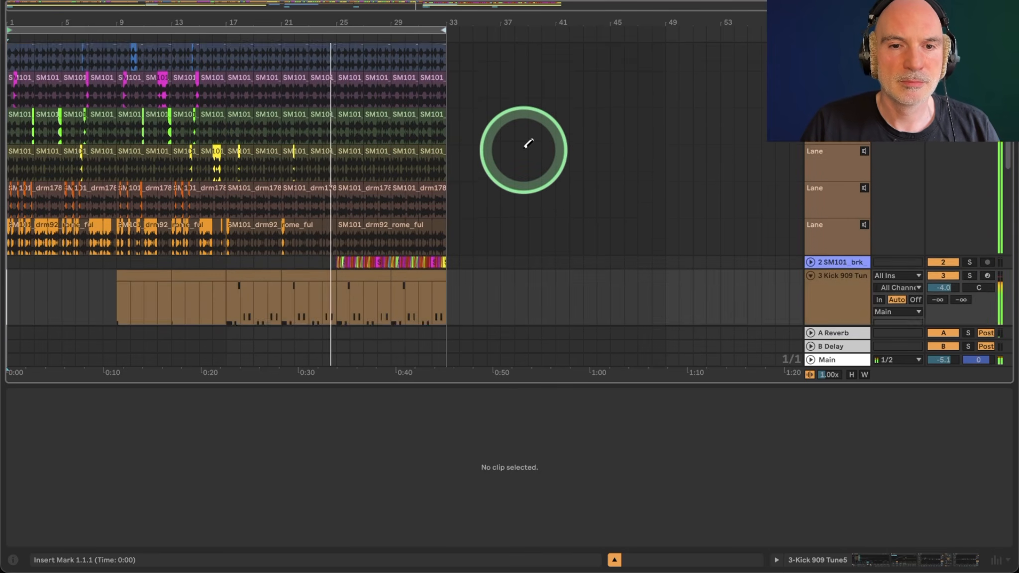
Unfold the second break track and examine how its comp is assembled from the take lanes during playback
click(810, 114)
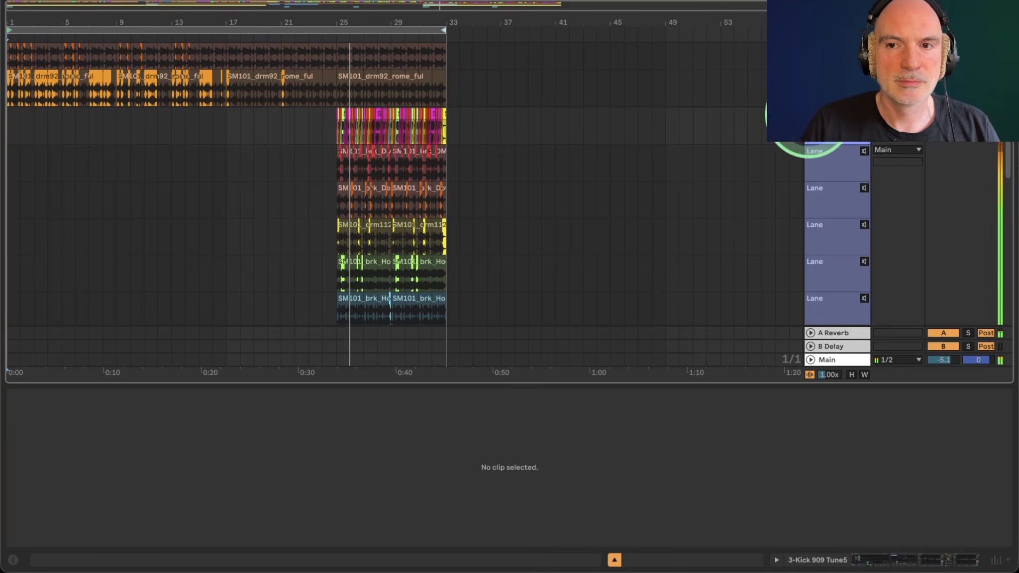
click(824, 117)
scroll(551, 173, down, 2)
scroll(555, 167, down, 2)
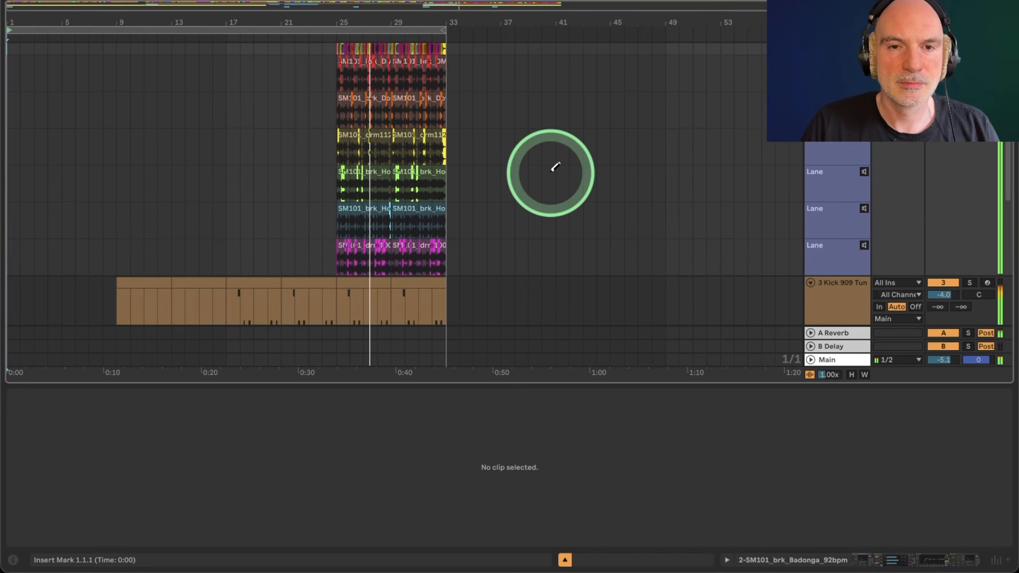
scroll(555, 167, down, 1)
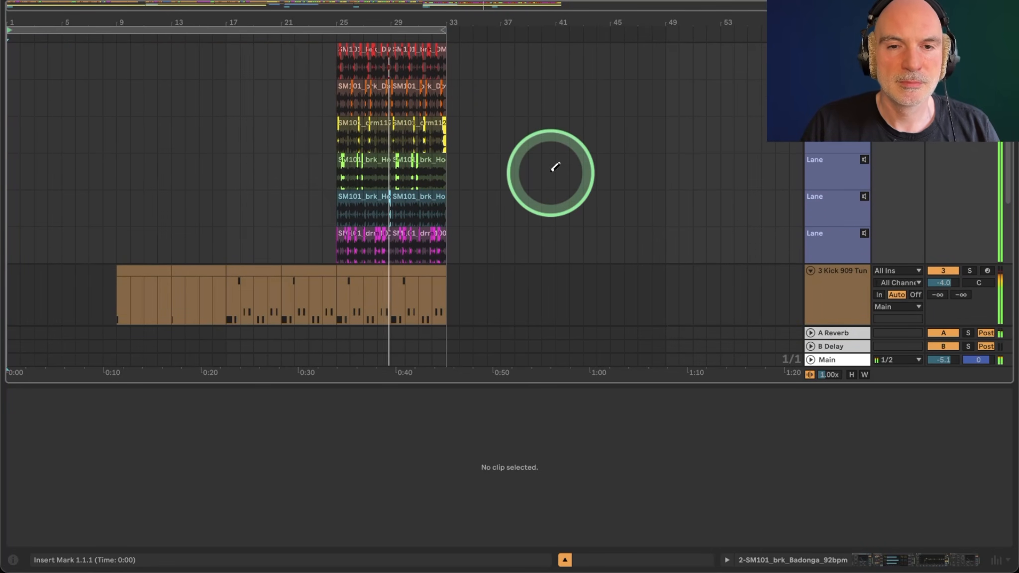
scroll(555, 167, up, 5)
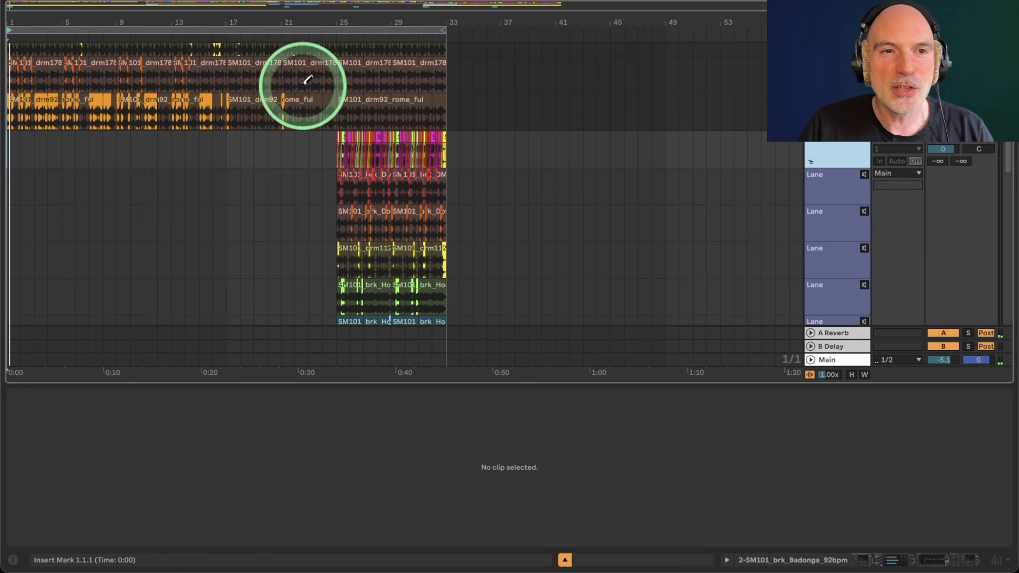
Show the browser and collapse the Break Selection by Sample Magic pack
click(12, 0)
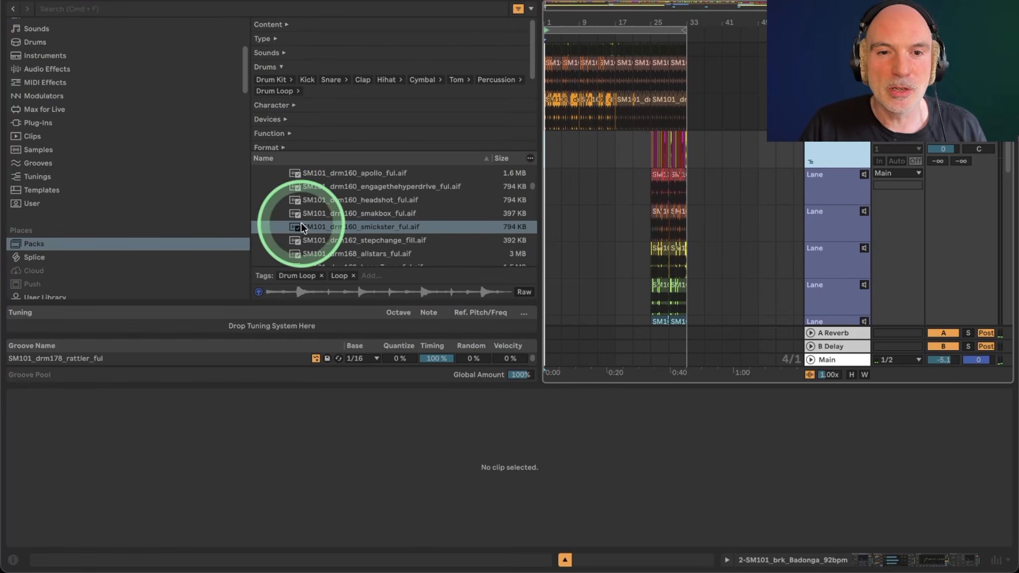
scroll(352, 242, up, 5)
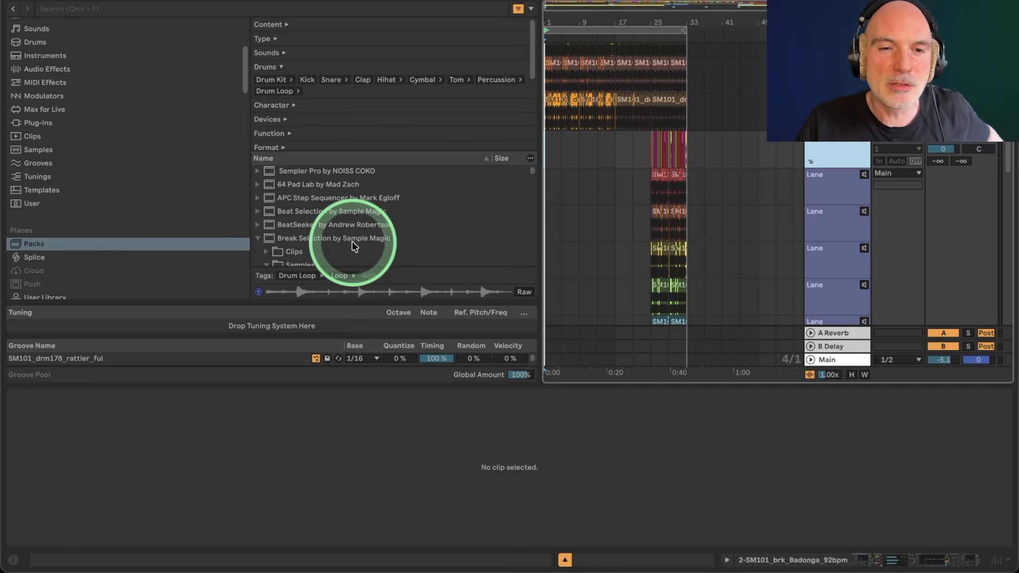
click(258, 237)
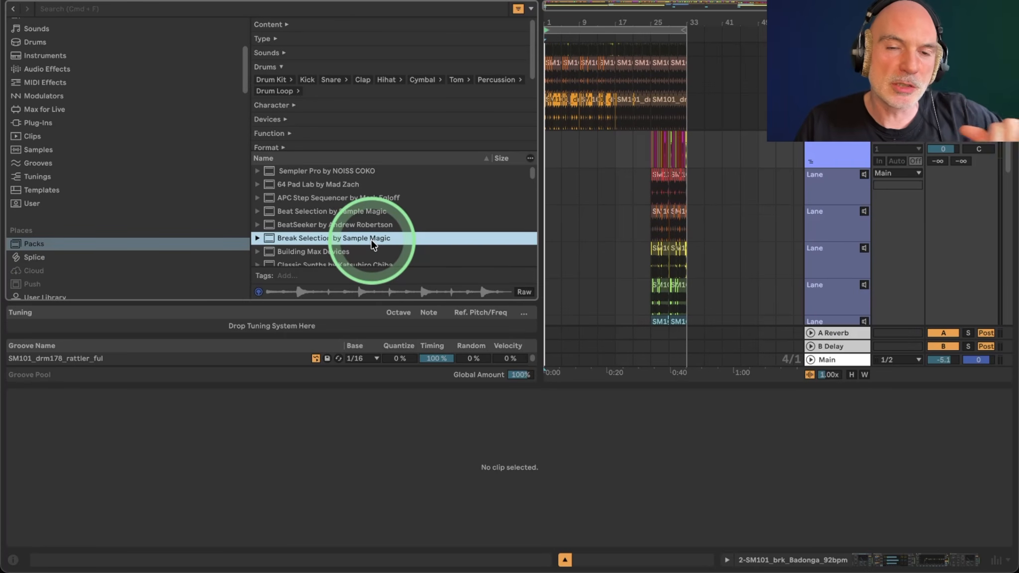
Fold both break tracks to hide their take lanes, and show the Kick 909 track's devices
click(835, 157)
scroll(836, 157, up, 5)
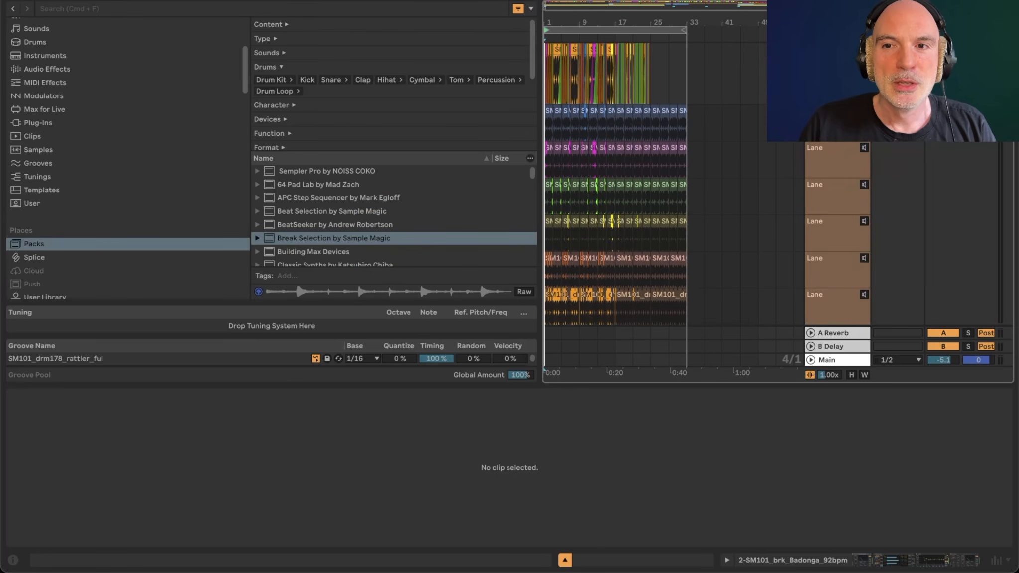
click(836, 50)
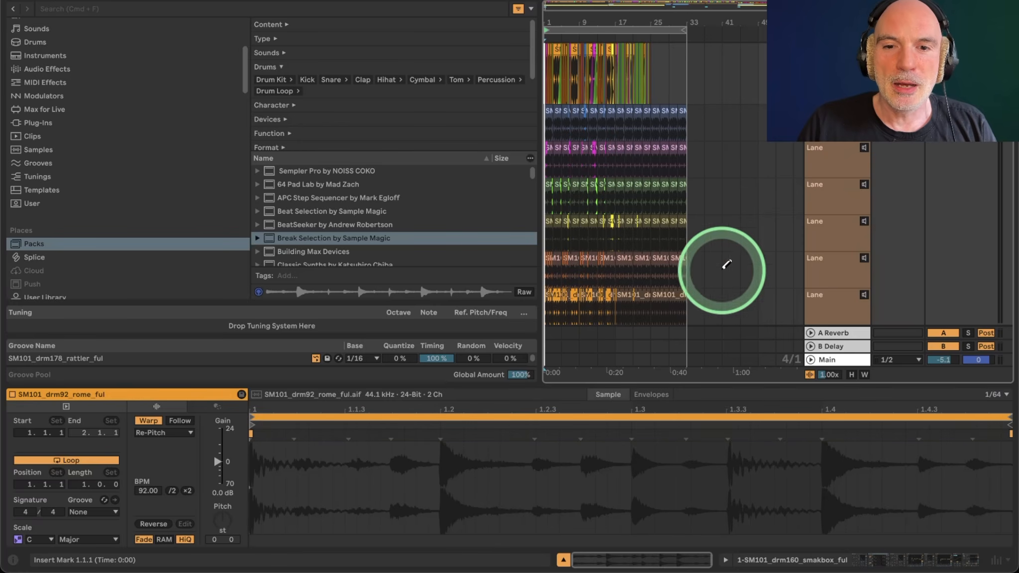
click(814, 561)
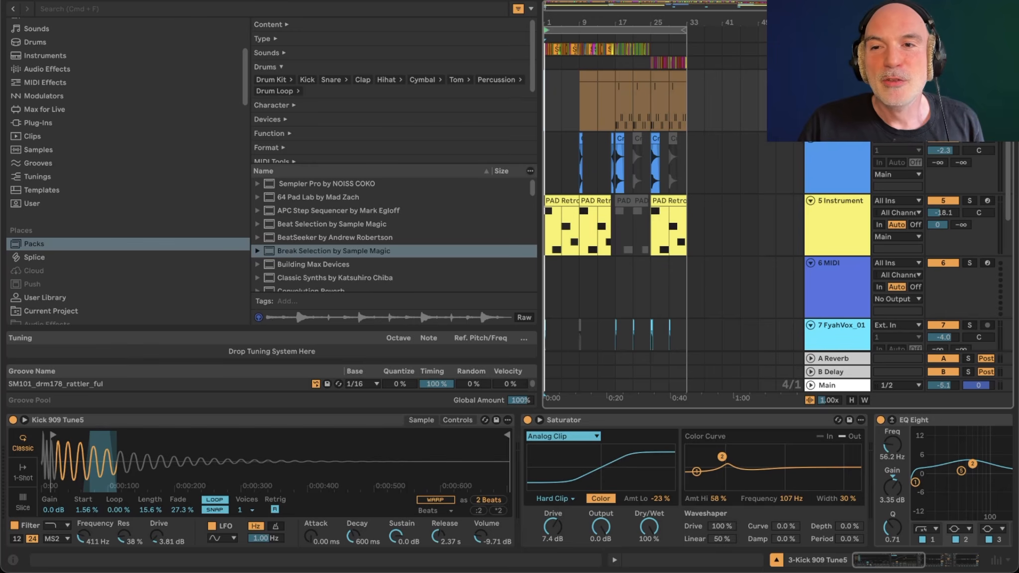
Add one new audio track and have it sit directly above the Kick 909 track
right_click(840, 84)
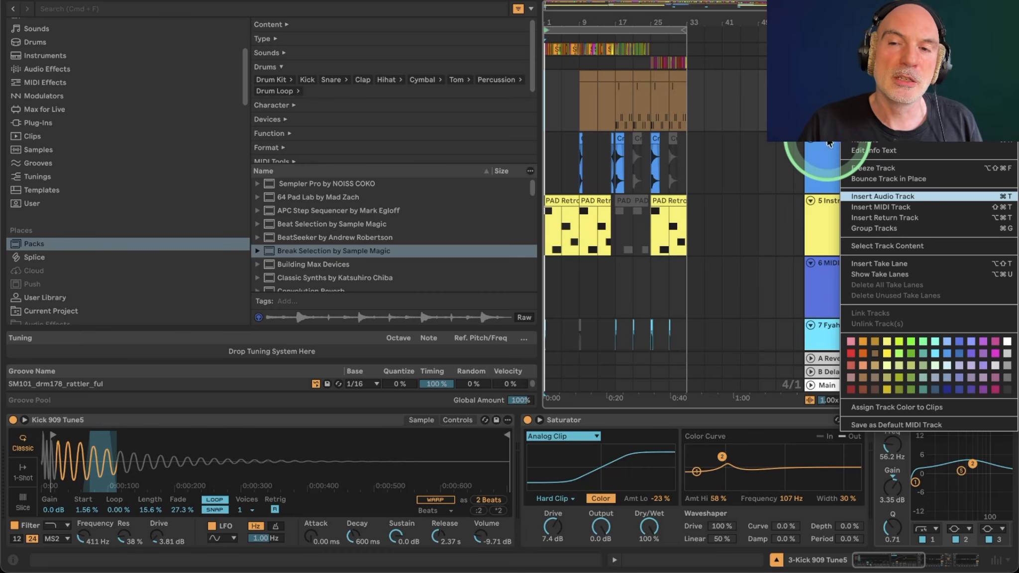
key(super+t)
click(835, 154)
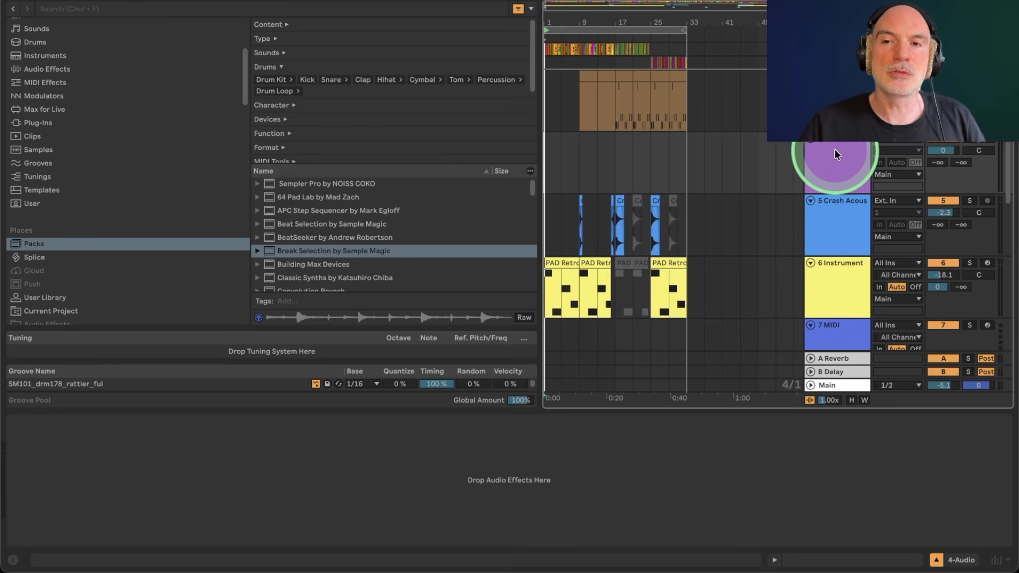
key(Delete)
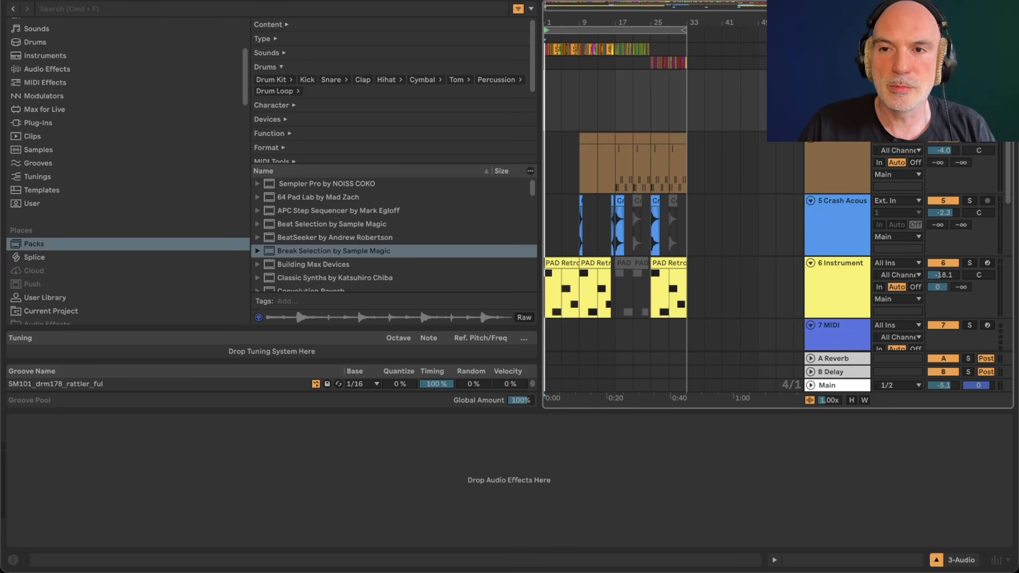
Insert a take lane on the new audio track above the Kick 909 track
click(820, 154)
right_click(820, 154)
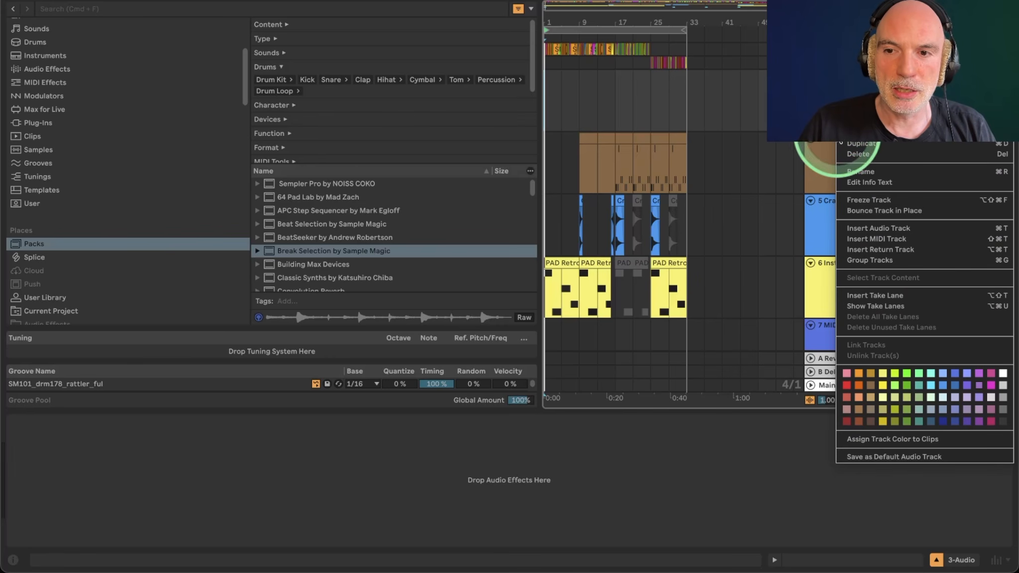
click(866, 298)
click(827, 158)
right_click(827, 153)
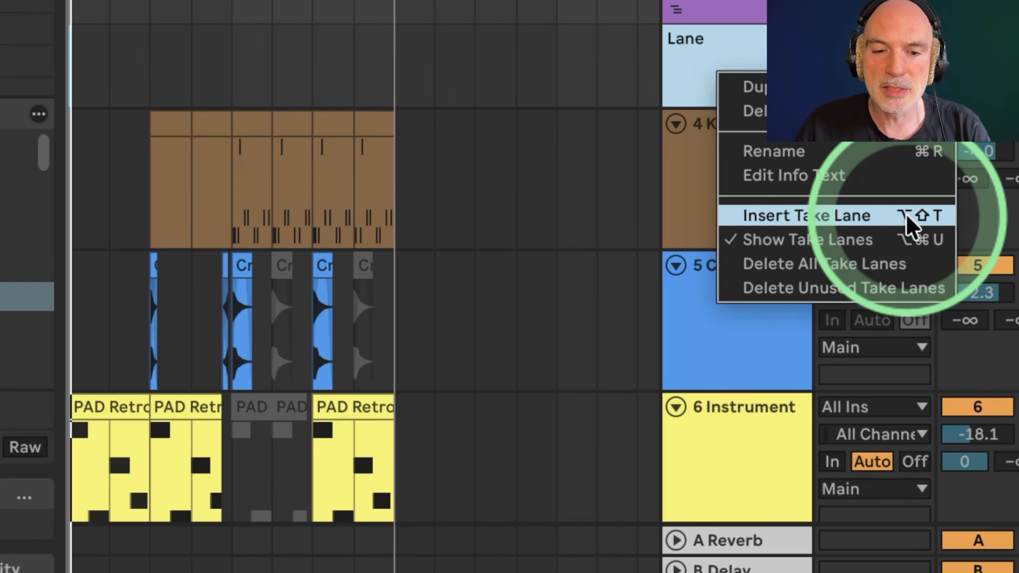
click(673, 145)
Add four more take lanes to the new audio track
click(723, 70)
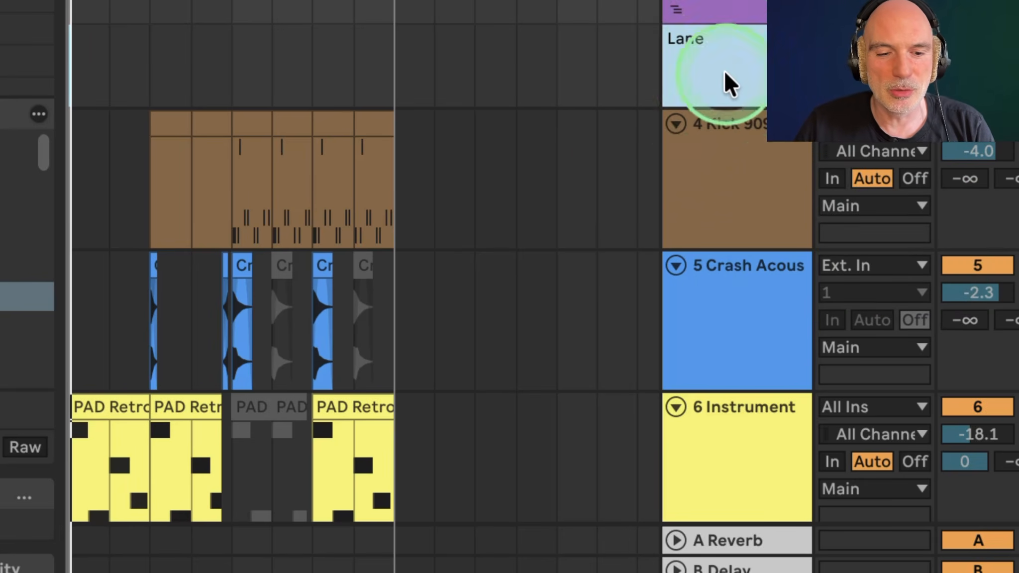
key(alt+shift+t)
key(alt+shift+t)
key(alt+shift+t)
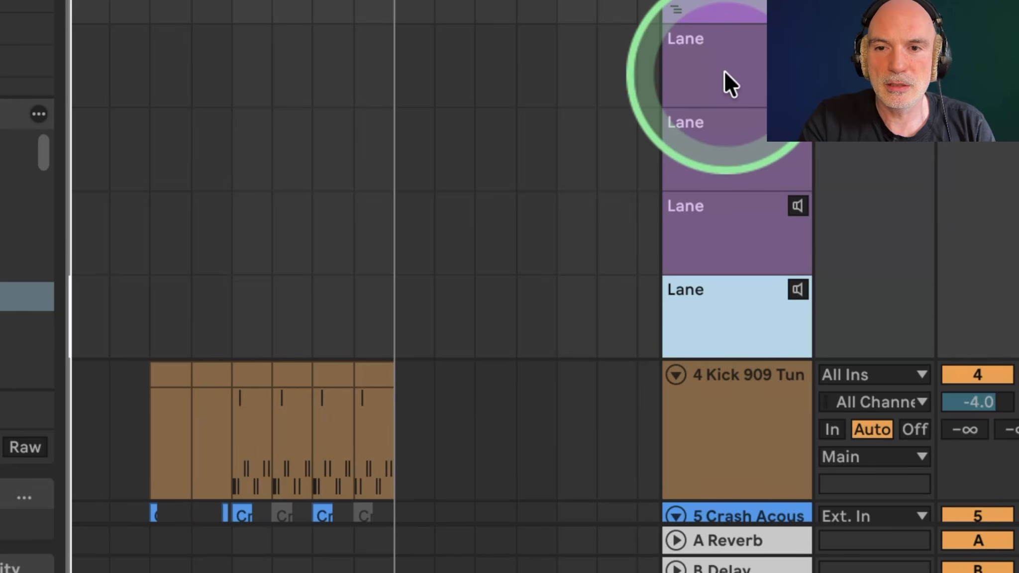
key(alt+shift+t)
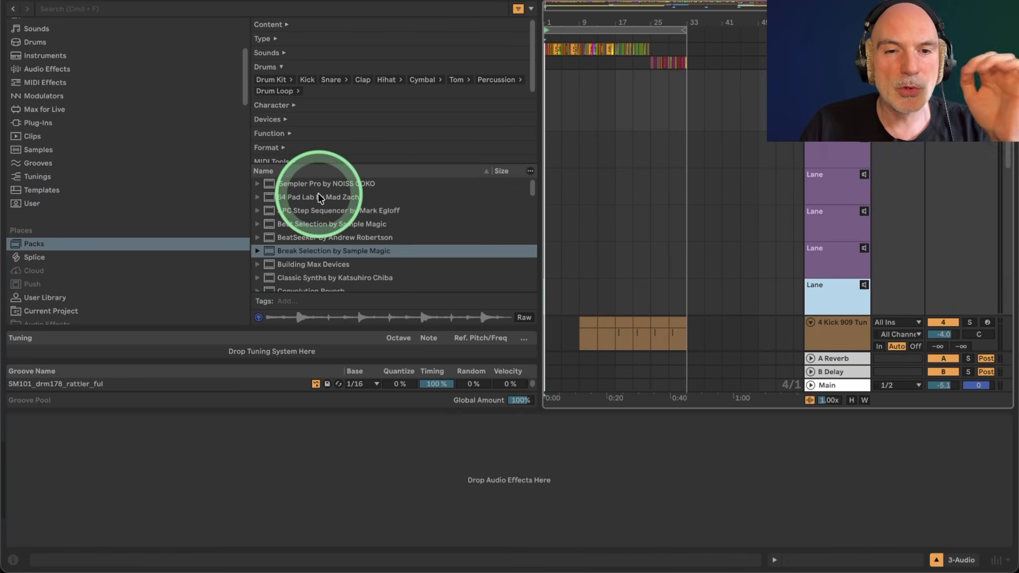
Expand the Break Selection by Sample Magic pack and look through the Vintage Breaks Vol 4 samples
click(256, 250)
scroll(280, 254, down, 8)
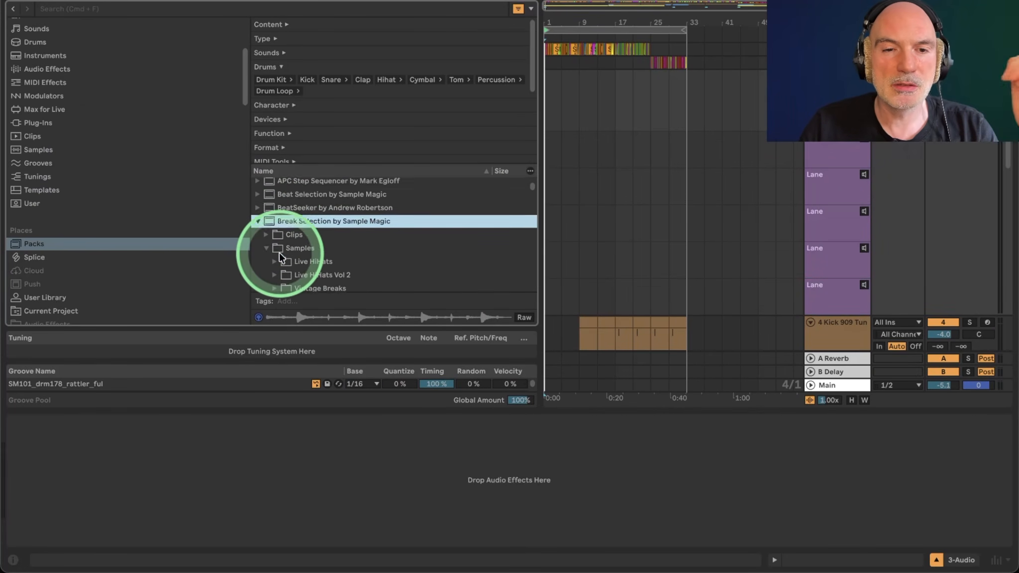
scroll(279, 257, down, 6)
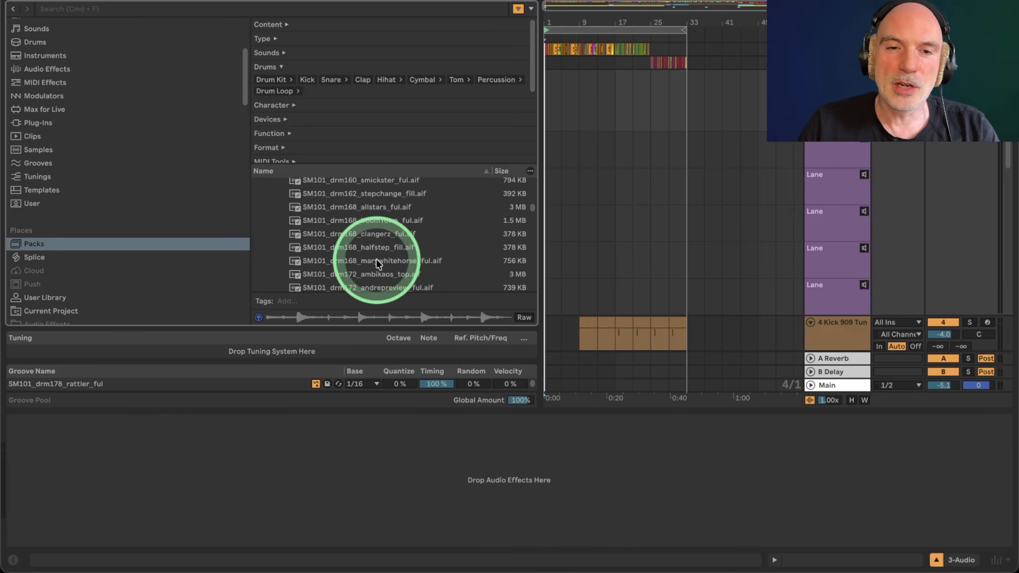
scroll(378, 263, up, 8)
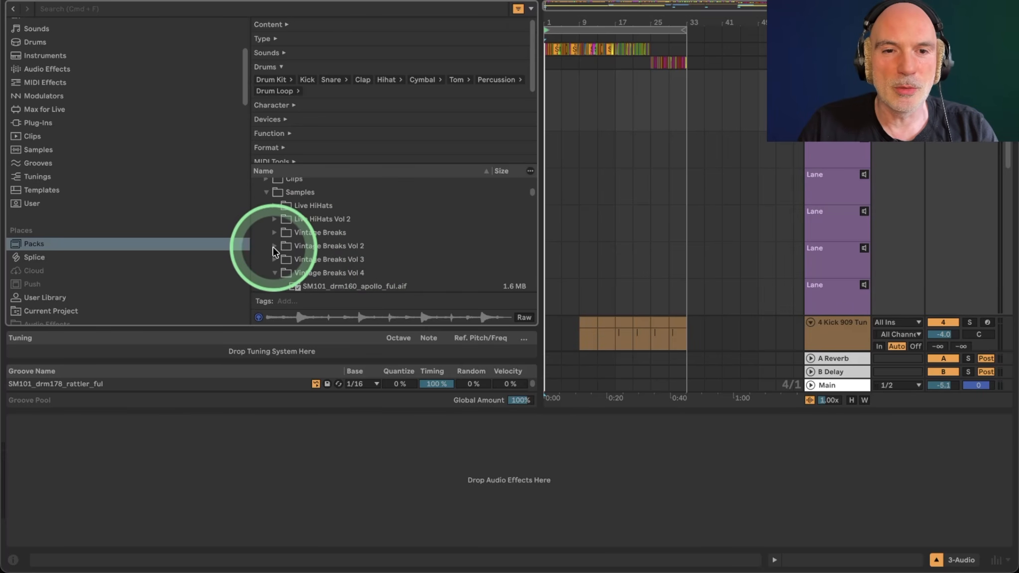
Expand Vintage Breaks Vol 2 and preview loops including sm101_db_fill11_110bpm, sm101_db_fill12_120bpm and sm101_db_ladyboybeat_130bpm
click(275, 247)
scroll(347, 262, down, 5)
click(353, 259)
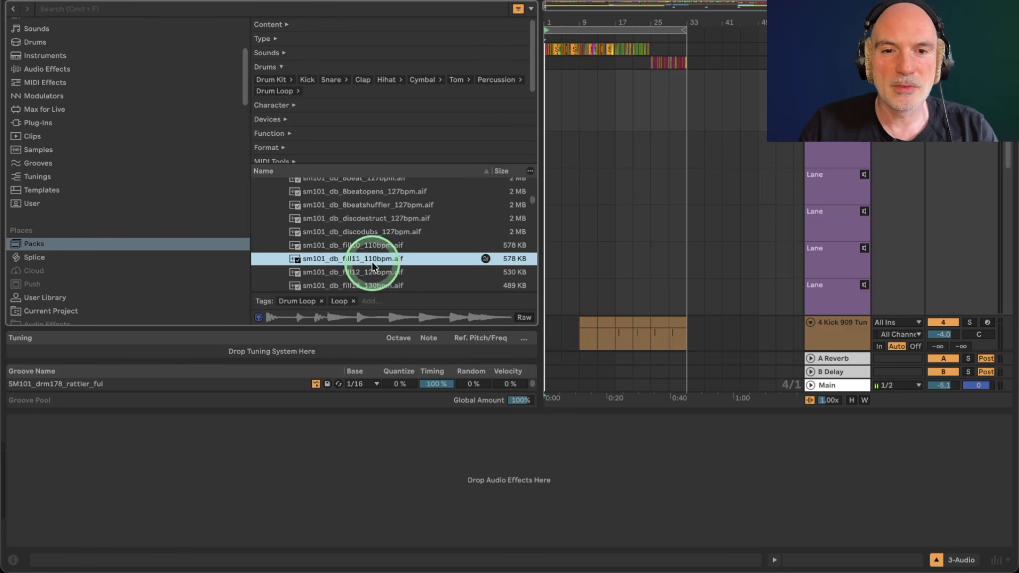
scroll(353, 264, down, 2)
click(357, 249)
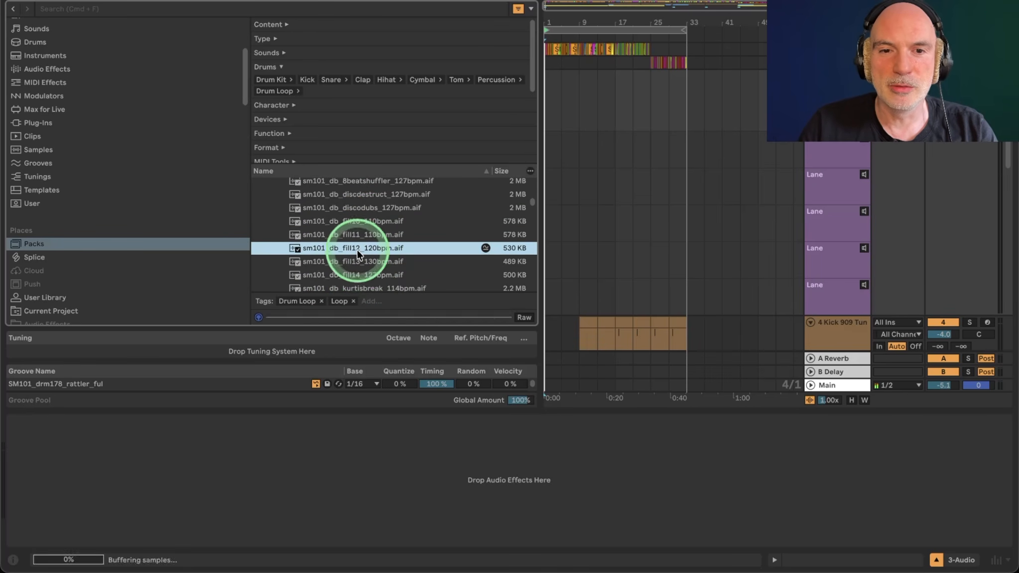
scroll(358, 264, up, 1)
scroll(358, 264, down, 4)
click(359, 264)
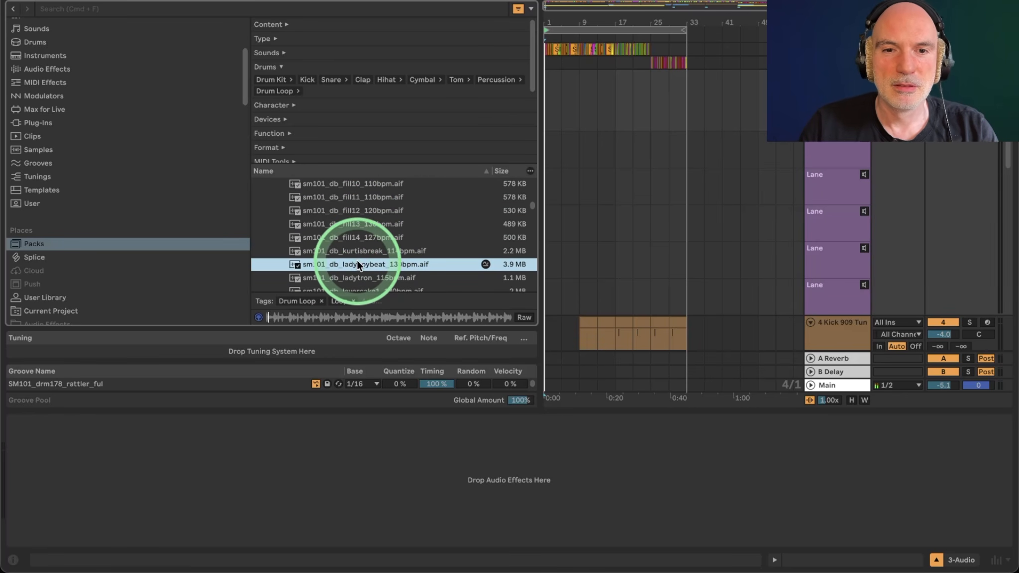
Turn off sample preview, then expand Vintage Breaks Vol 3 and browse its loops
click(258, 318)
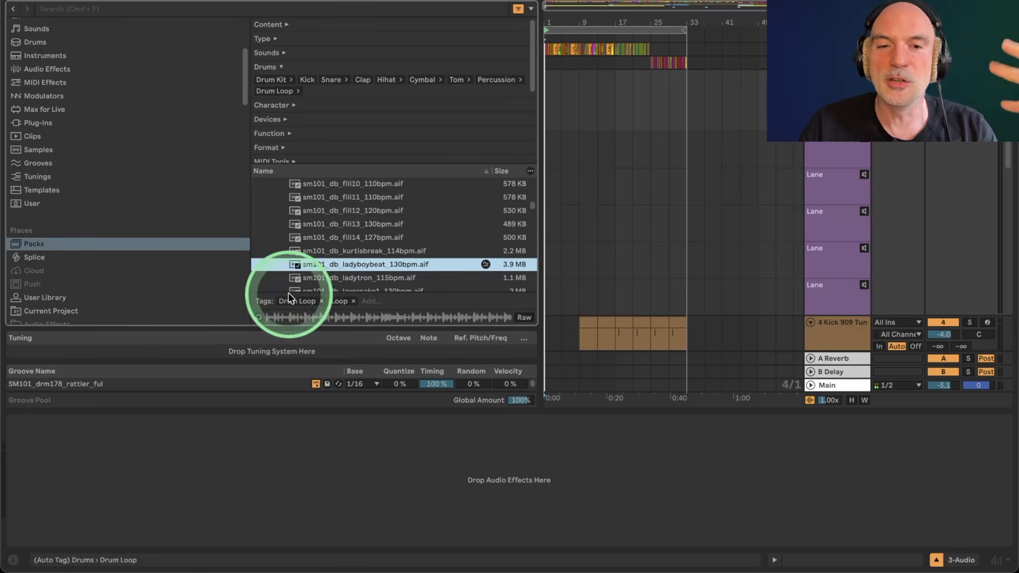
scroll(353, 260, down, 15)
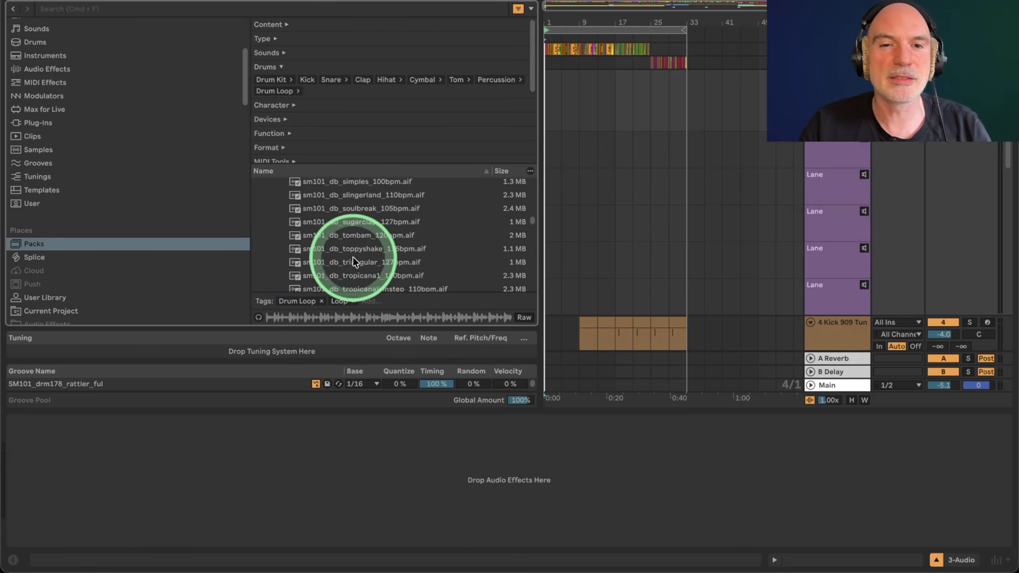
scroll(355, 261, down, 3)
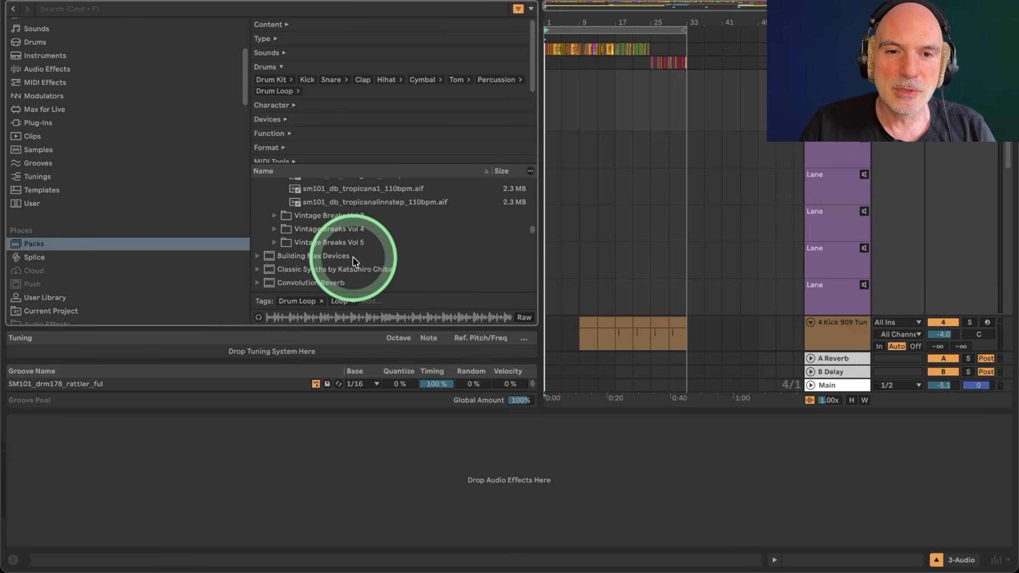
click(274, 220)
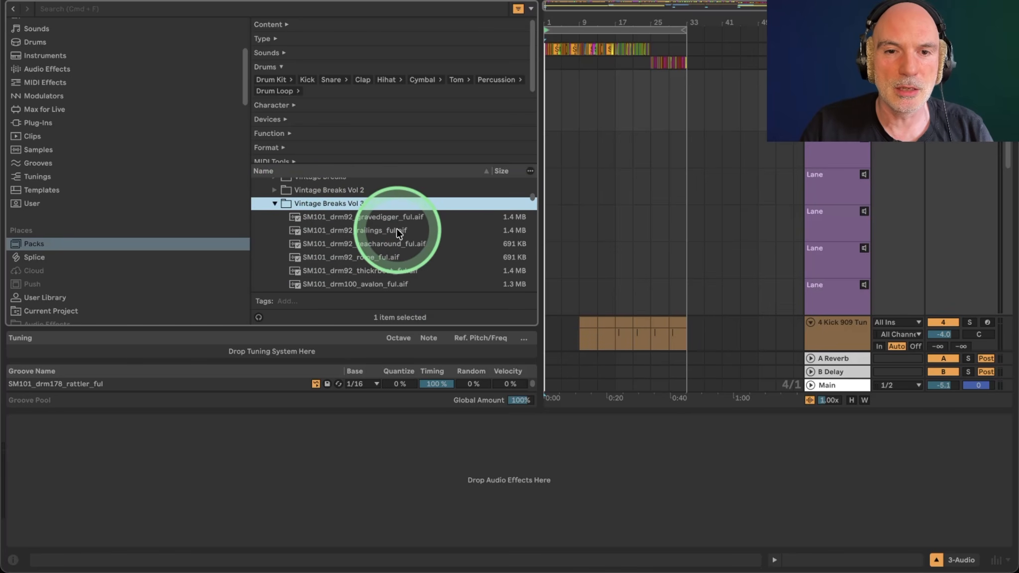
scroll(397, 229, down, 4)
scroll(396, 229, down, 5)
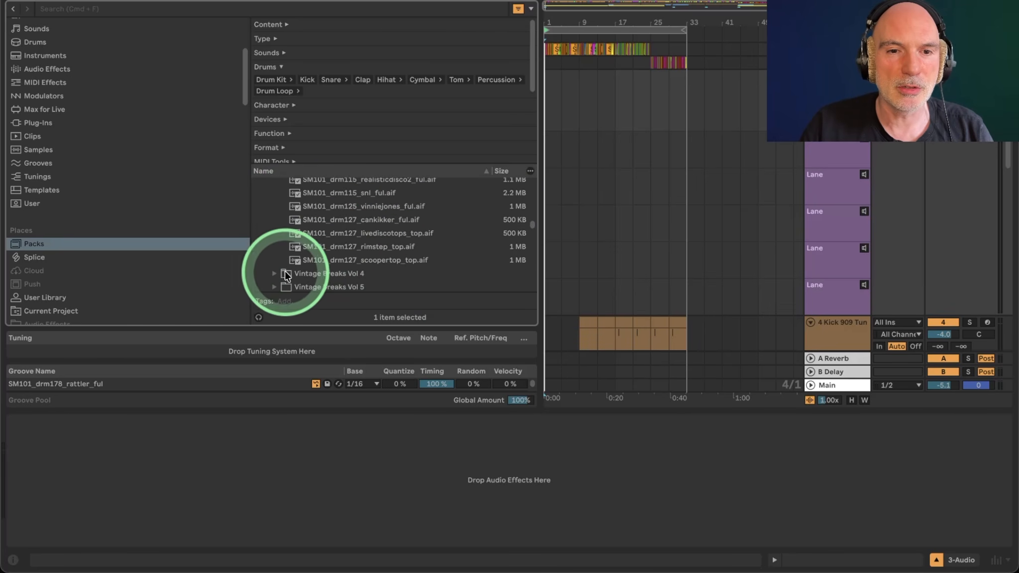
Expand Vintage Breaks Vol 4, select SM101_drm168_allstars_ful.aif and turn sample preview back on
click(277, 275)
scroll(365, 252, down, 5)
scroll(365, 251, down, 1)
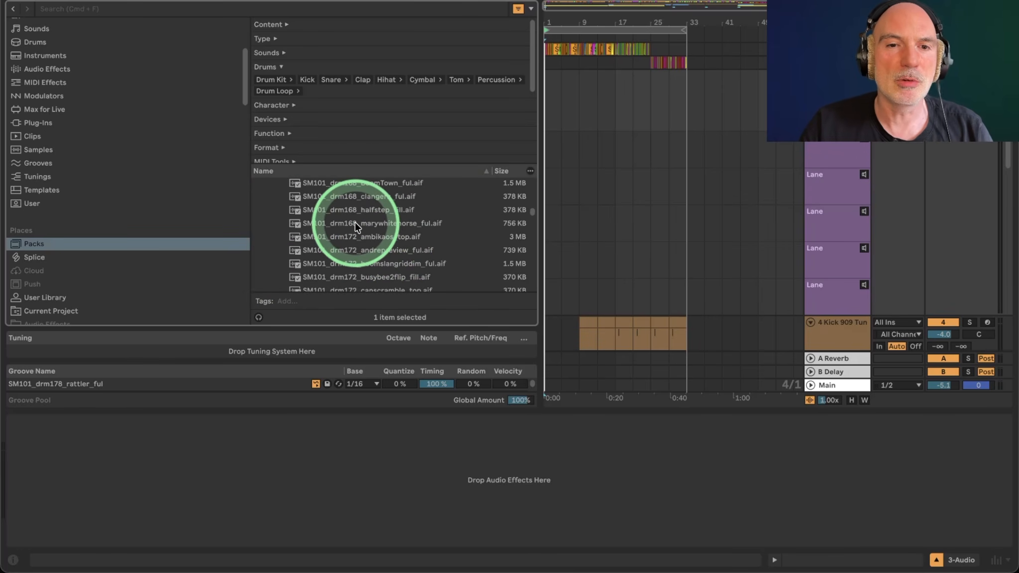
scroll(362, 208, up, 2)
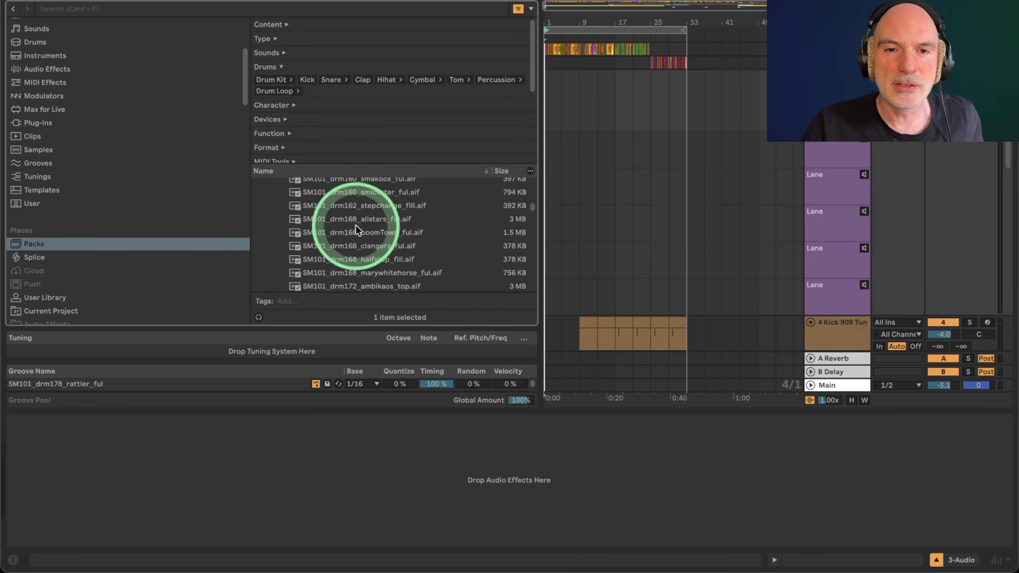
click(355, 219)
click(258, 317)
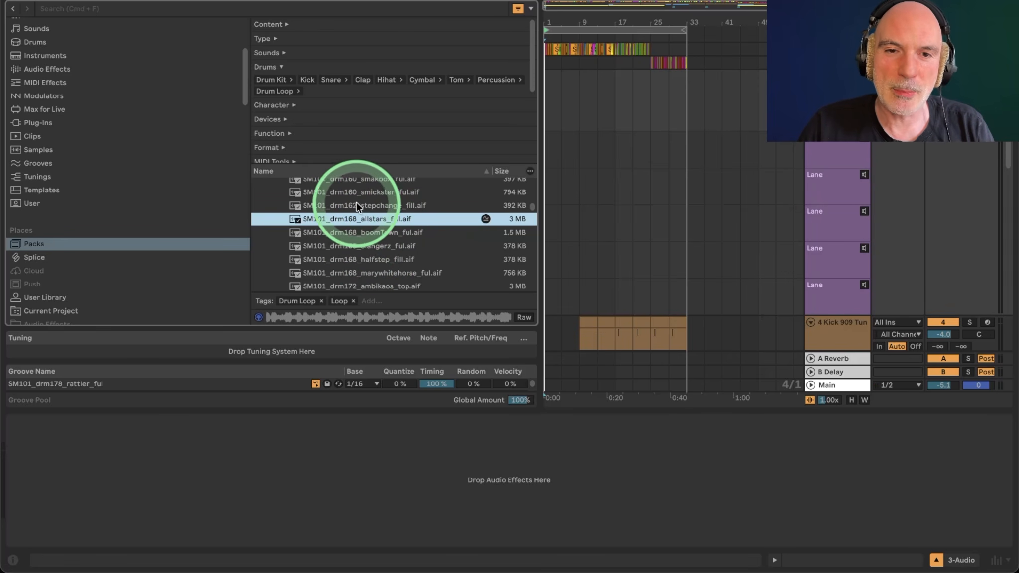
Preview the Vol 4 loops SM101_drm168_allstars_ful, SM101_drm162_stepchange_fill, SM101_drm160_smakbox_ful and SM101_drm160_headshot_ful
click(371, 224)
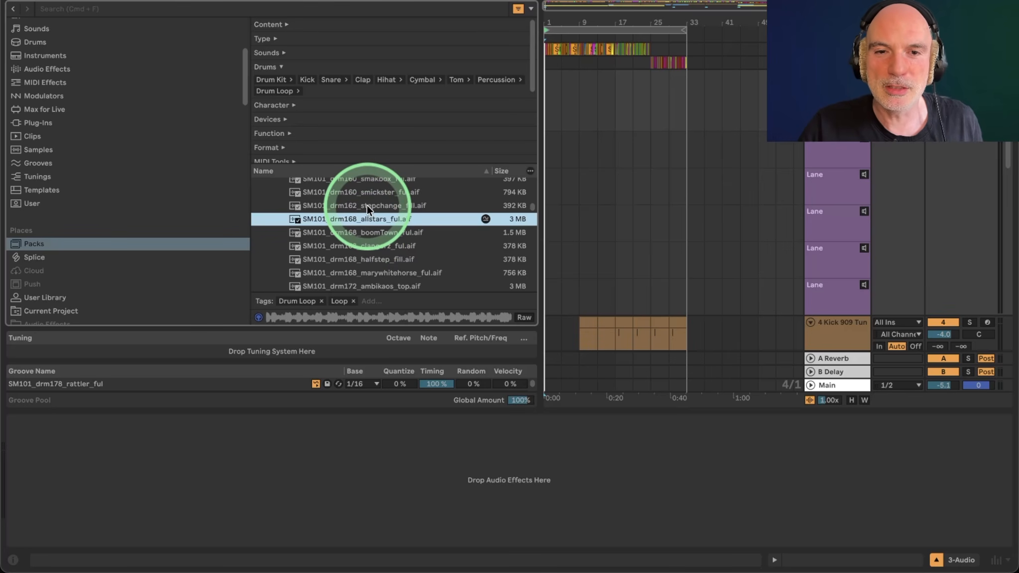
click(367, 206)
scroll(367, 206, up, 3)
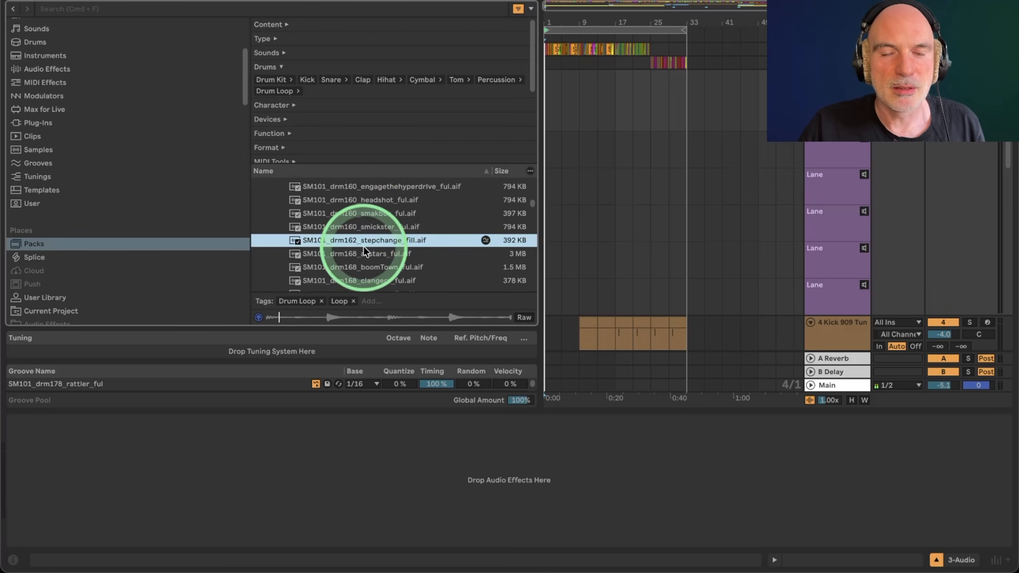
click(365, 225)
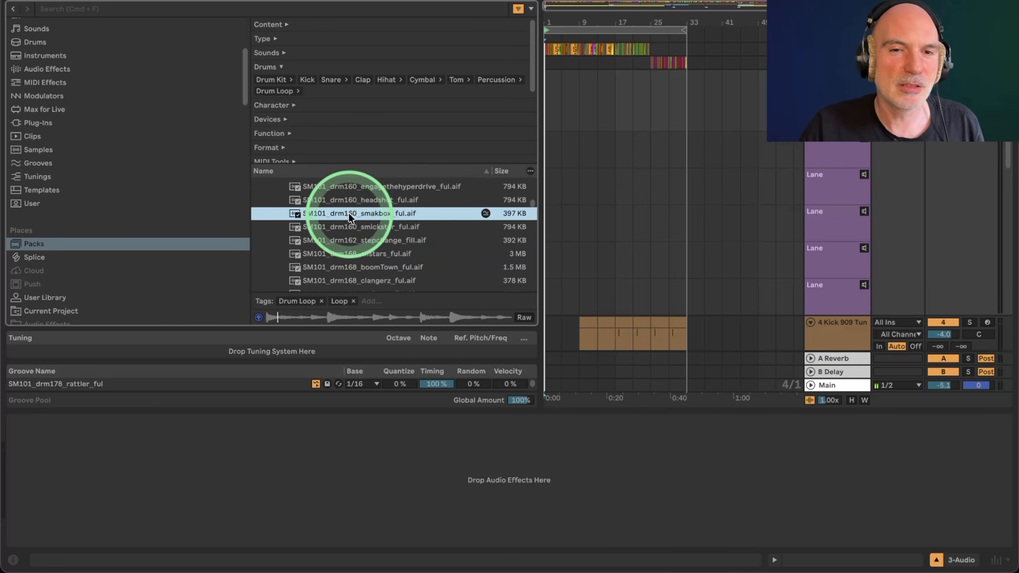
click(357, 199)
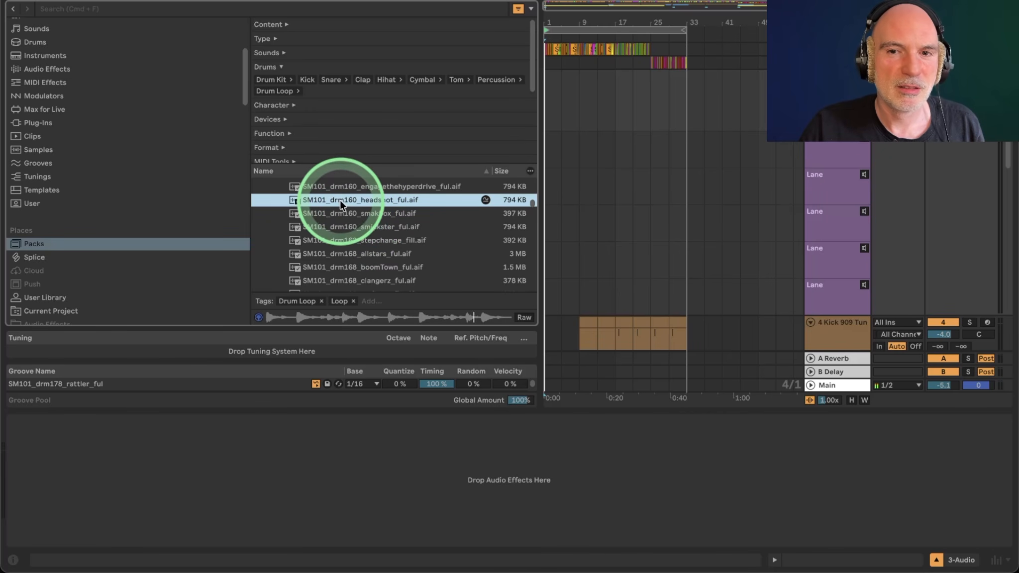
Set the arrangement loop to bars 1–9 and place SM101_drm160_headshot_ful in the first take lane, extended from bar 1 to bar 9
drag(343, 199, 547, 293)
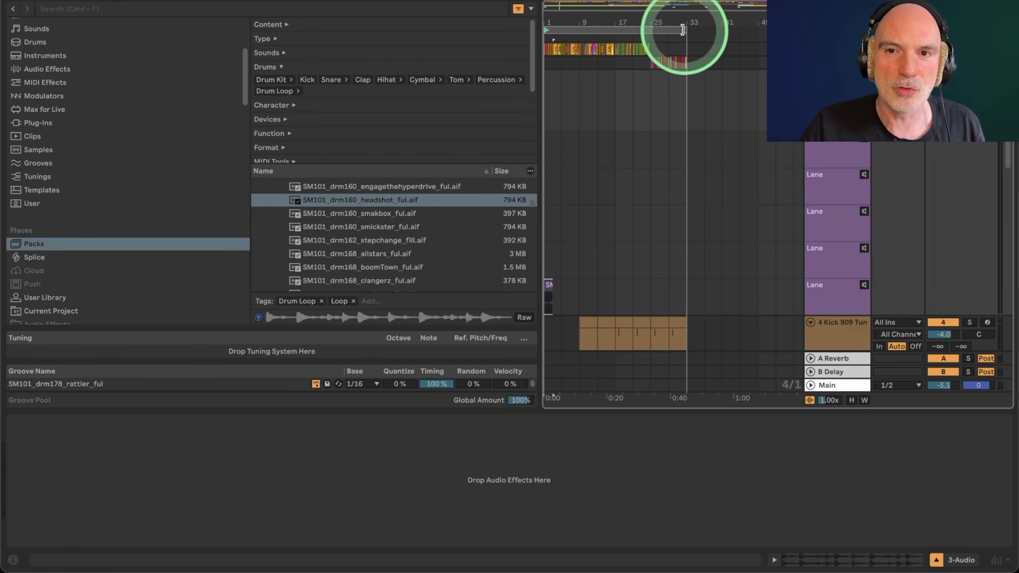
drag(679, 28, 585, 39)
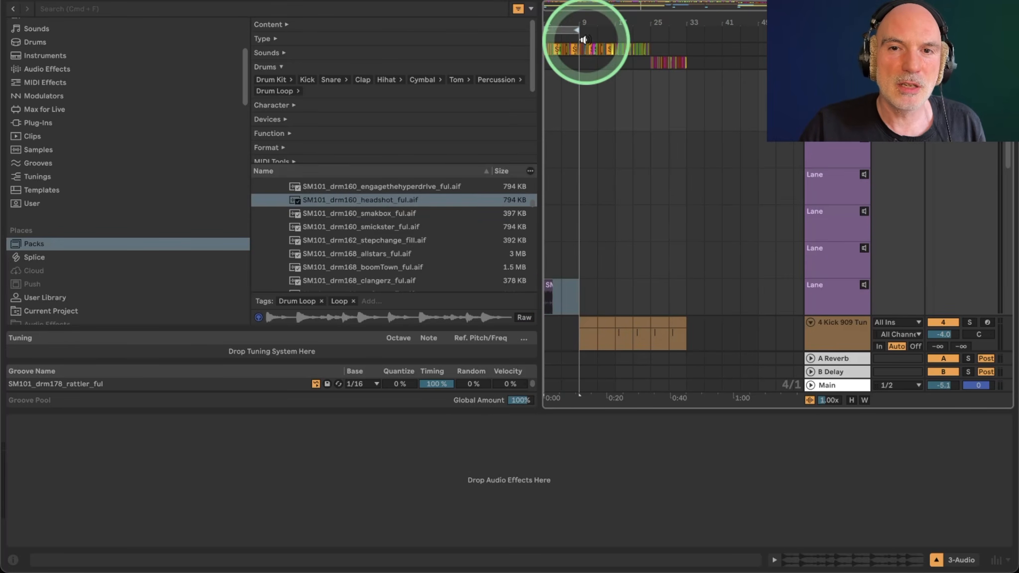
double_click(554, 22)
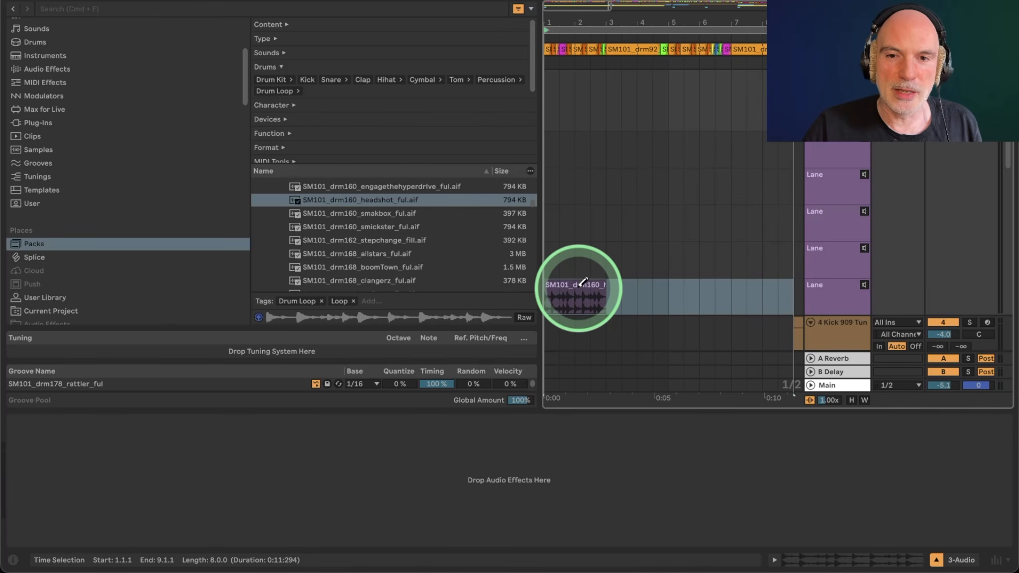
drag(581, 285, 790, 146)
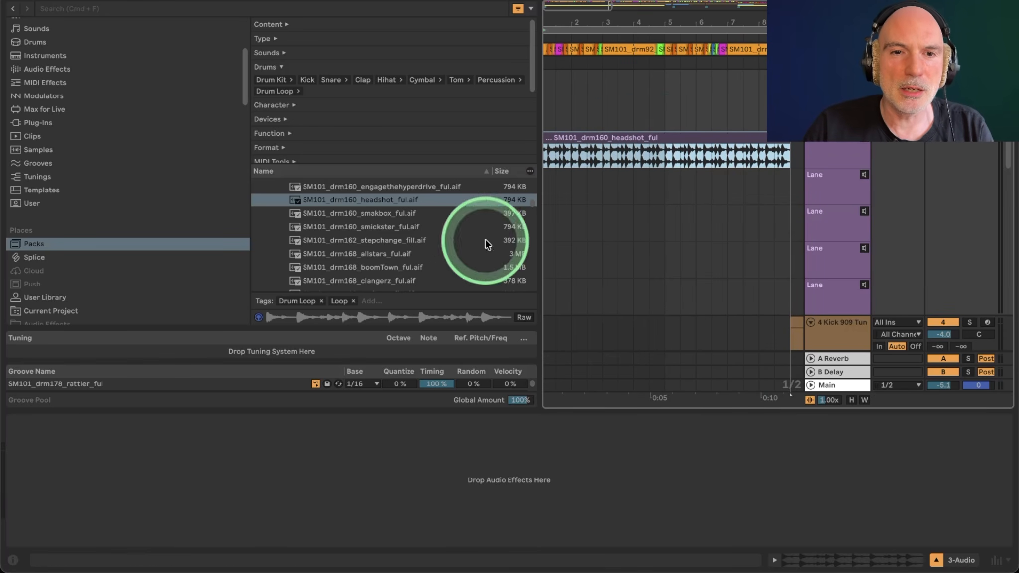
Preview SM101_drm162_stepchange_fill and add it to the second take lane from bar 1, extended to bar 9
click(357, 225)
click(348, 240)
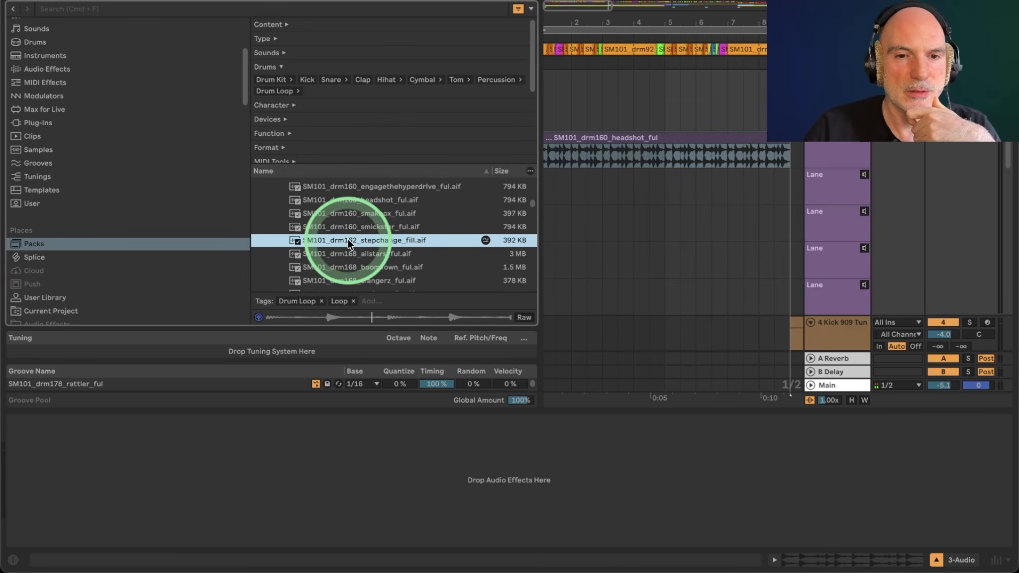
drag(348, 239, 777, 179)
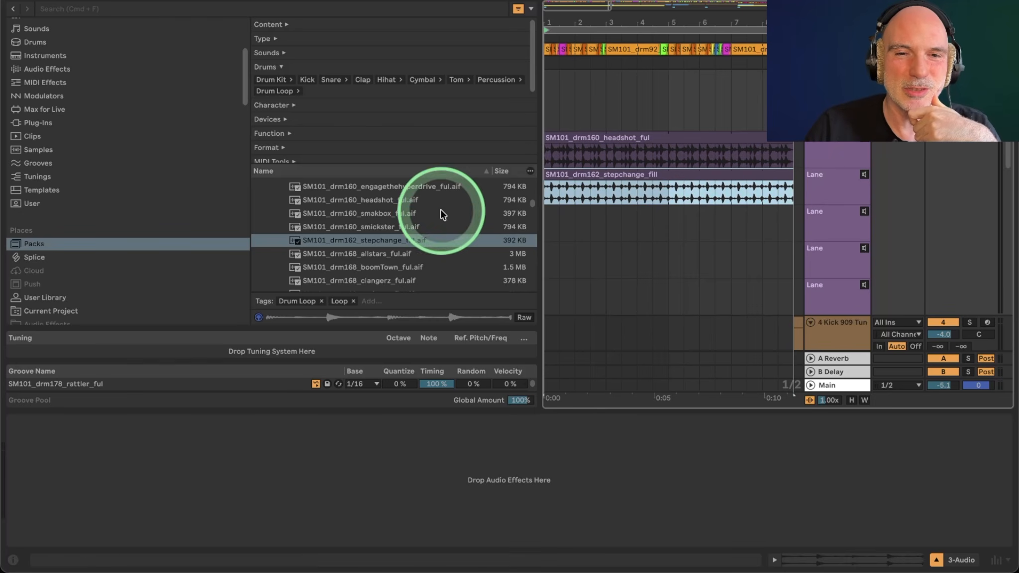
Preview the drm168 allstars and boomTown loops, then add SM101_drm168_boomTown_ful to the third take lane from bar 1, extended past bar 9
click(369, 255)
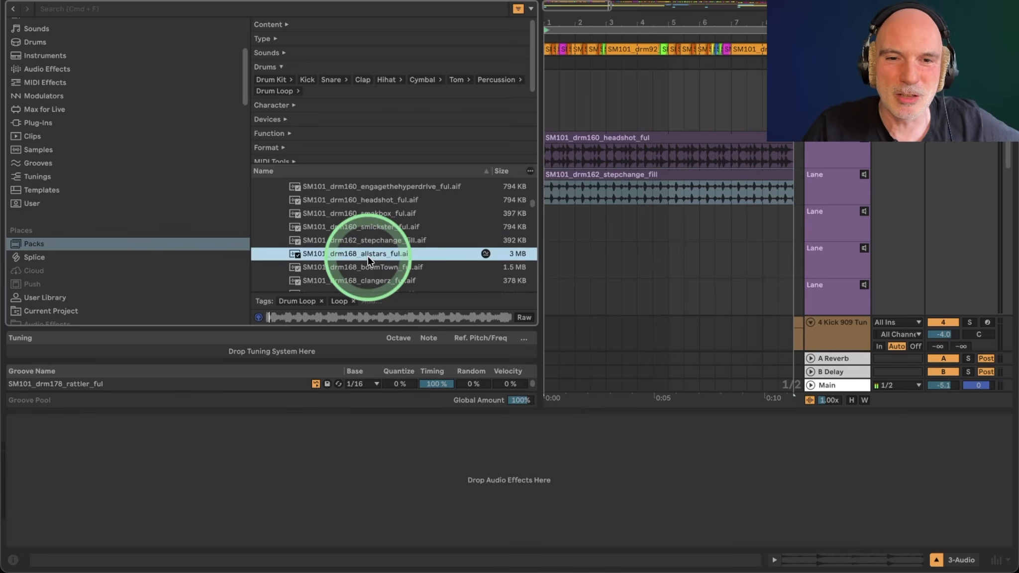
key(Down)
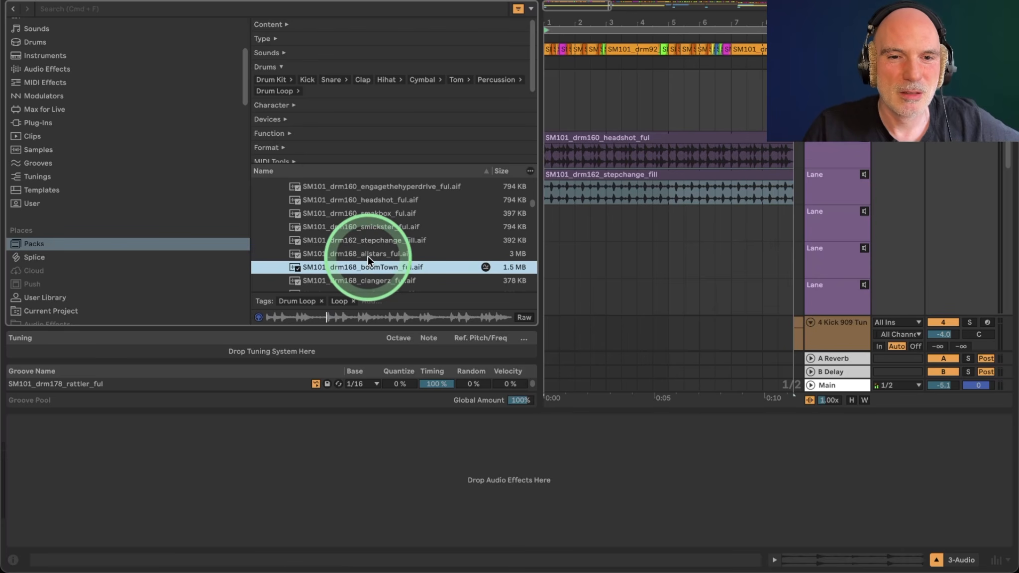
drag(328, 266, 563, 221)
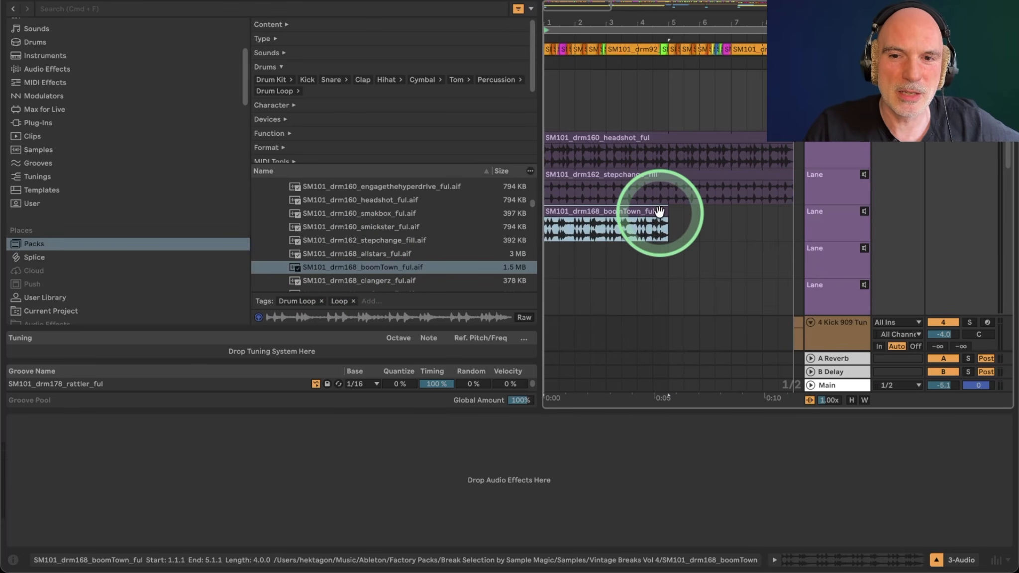
drag(666, 213, 792, 216)
scroll(619, 85, left, 1)
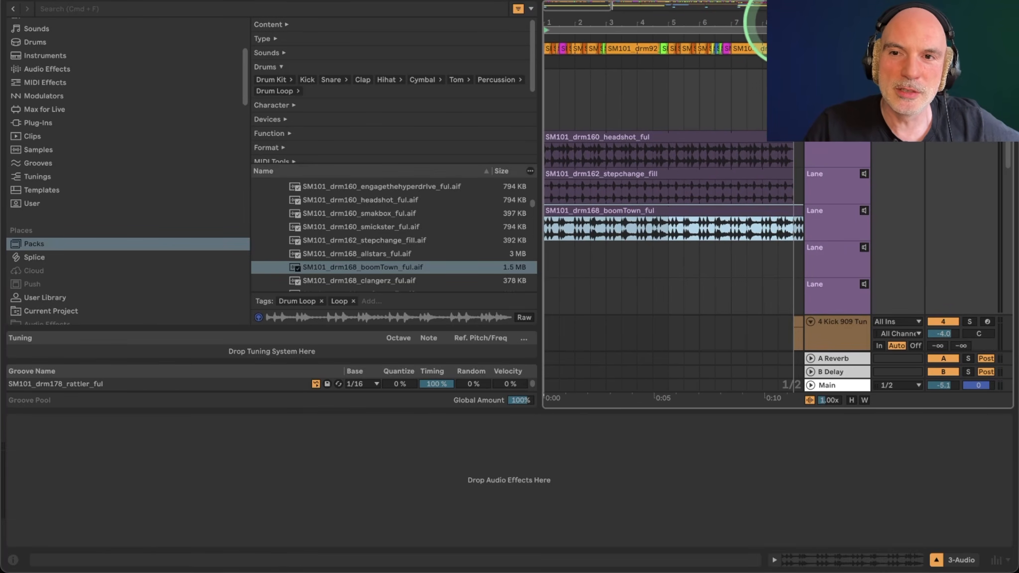
Shorten the arrangement loop to bars 1–5 and add SM101_drm168_clangerz_ful to the fourth take lane, running from bar 1 to bar 5
click(586, 31)
scroll(373, 259, down, 1)
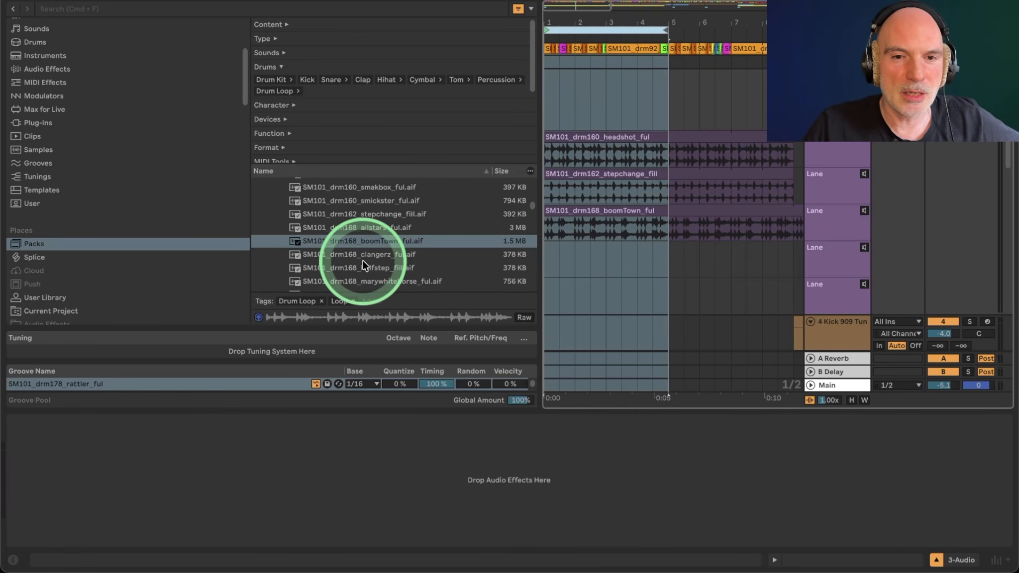
click(341, 259)
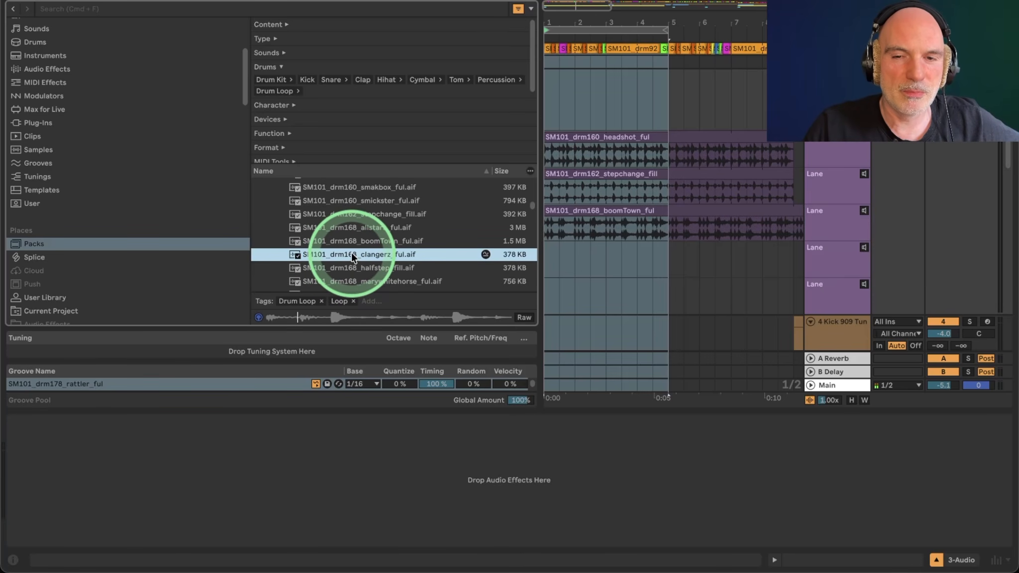
drag(352, 253, 572, 254)
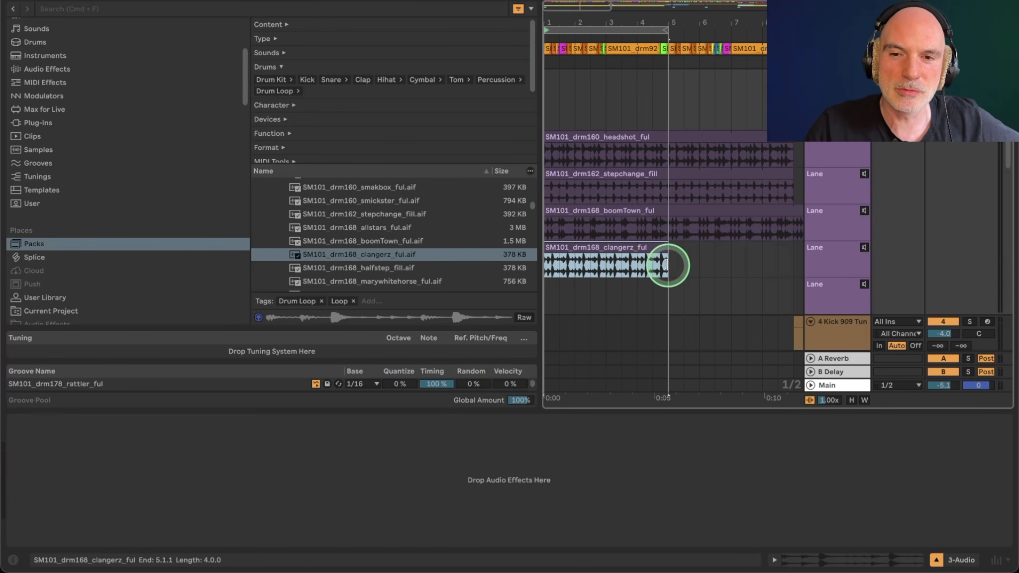
Preview more Vol 4 loops and add SM101_drm178_Fortress_ful to the fifth take lane, extended from bar 1 to bar 5
scroll(381, 247, down, 3)
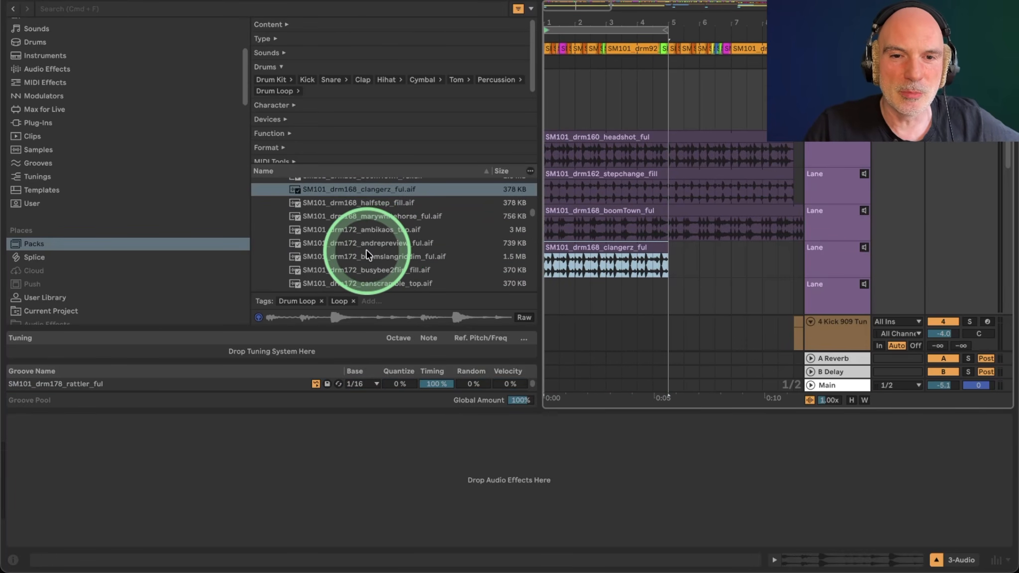
click(366, 255)
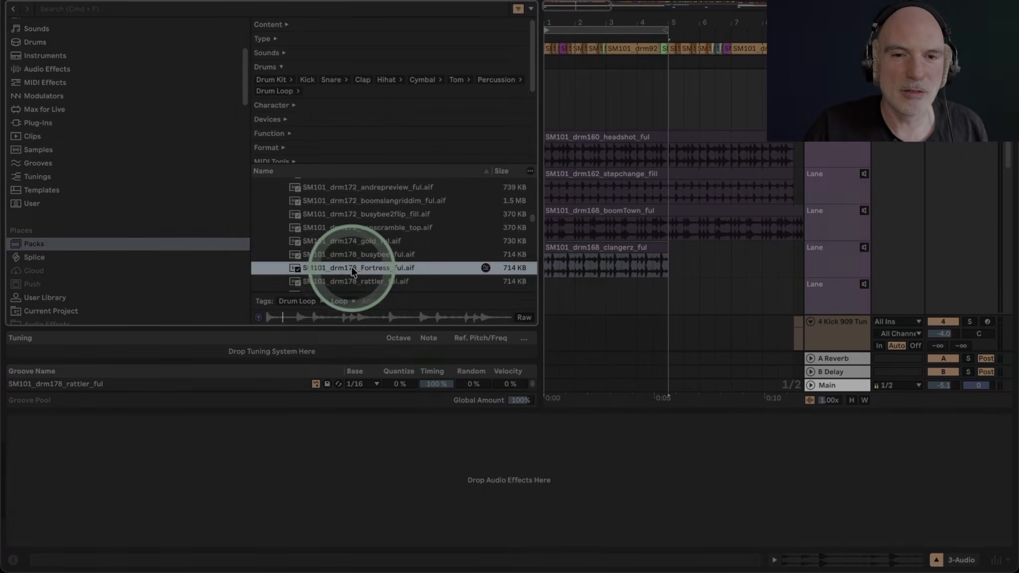
click(345, 268)
drag(345, 266, 542, 298)
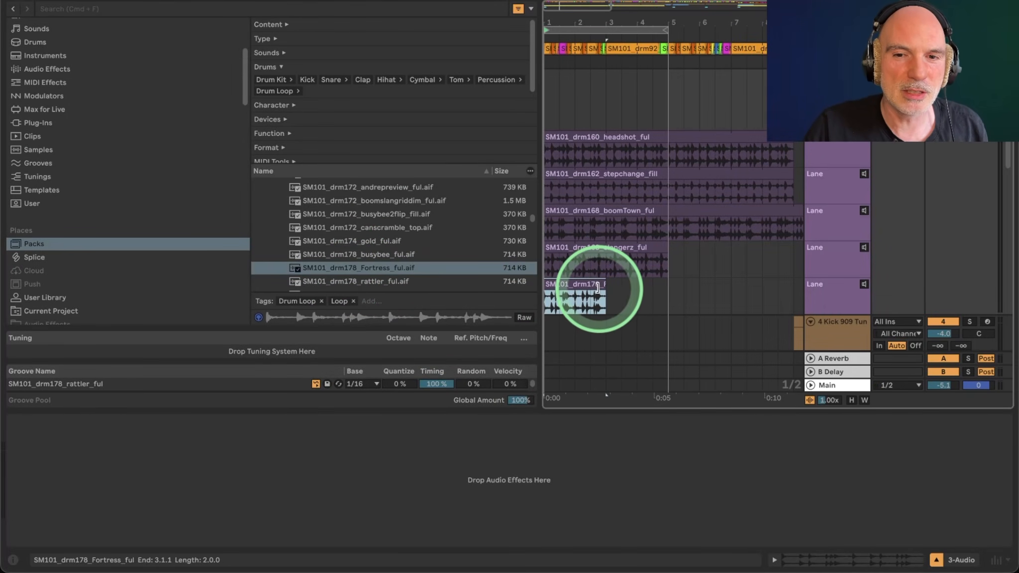
drag(606, 296, 668, 294)
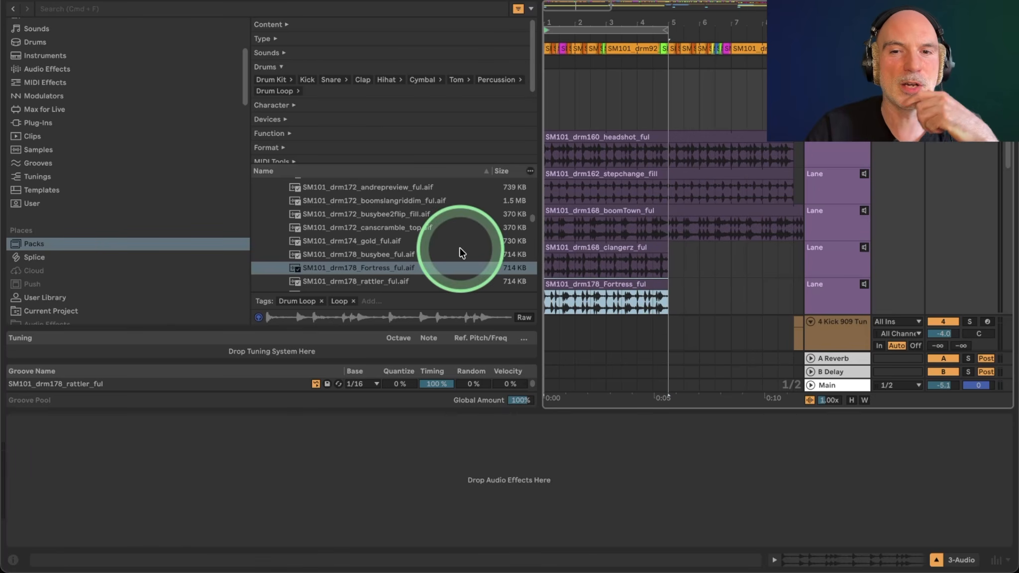
Hide the browser and set the warp mode of all five take-lane clips to Re-Pitch
click(9, 0)
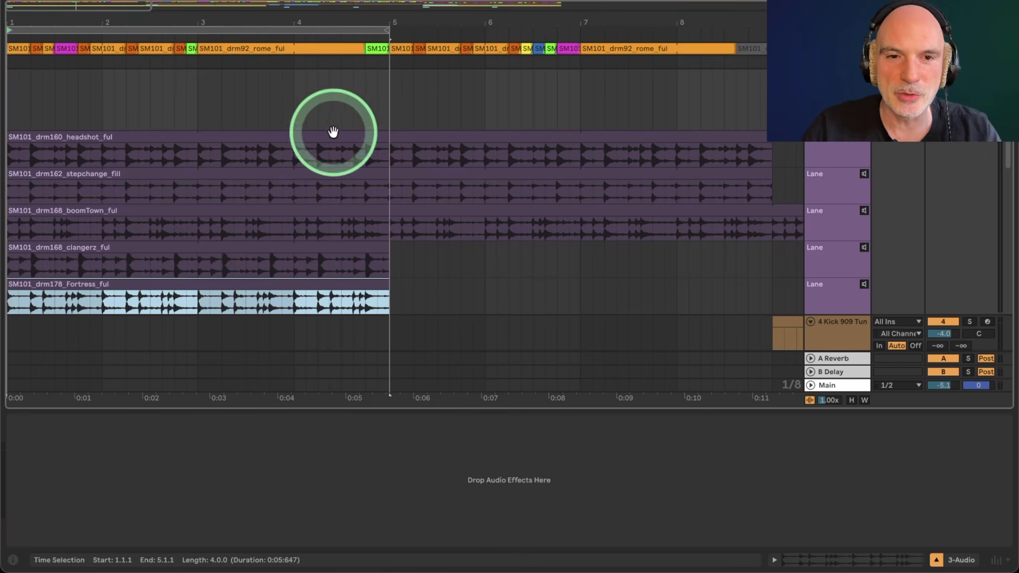
scroll(343, 261, down, 1)
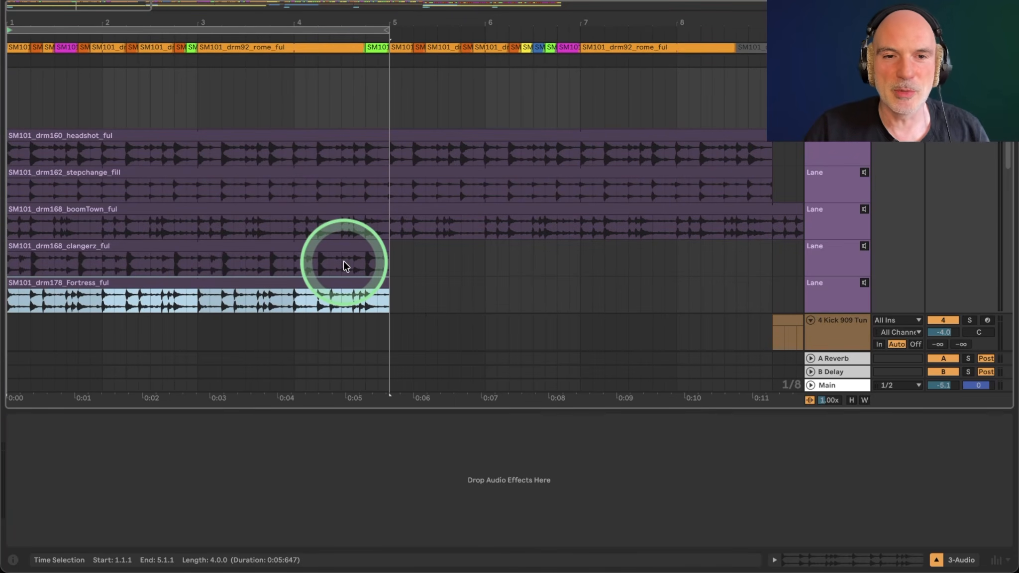
click(218, 136)
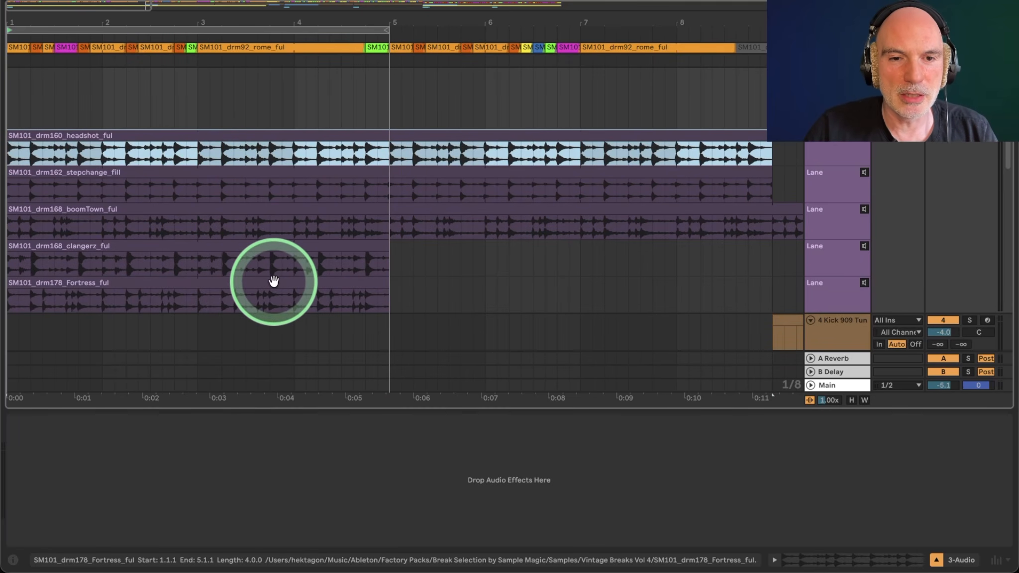
key(super+a)
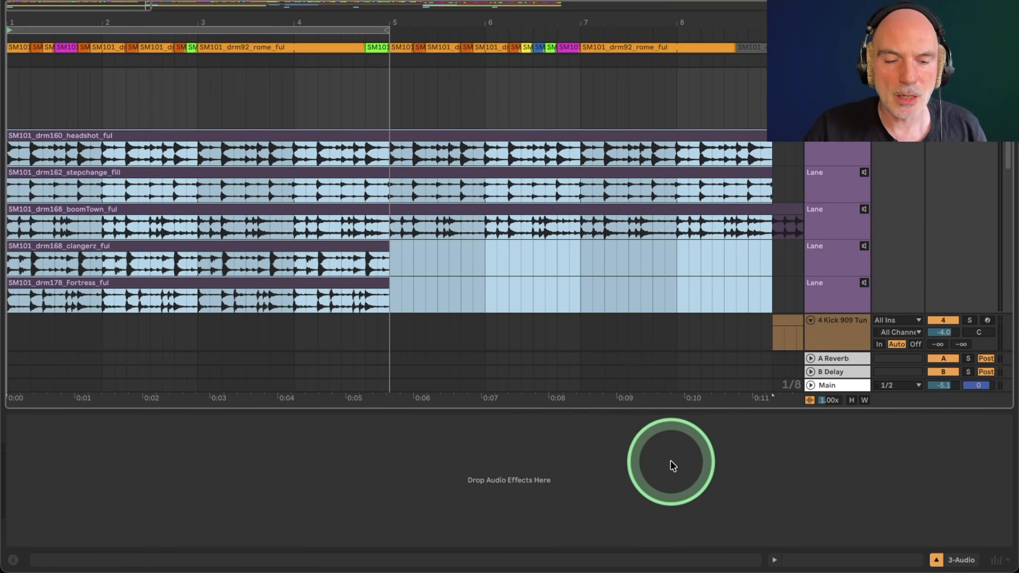
click(822, 562)
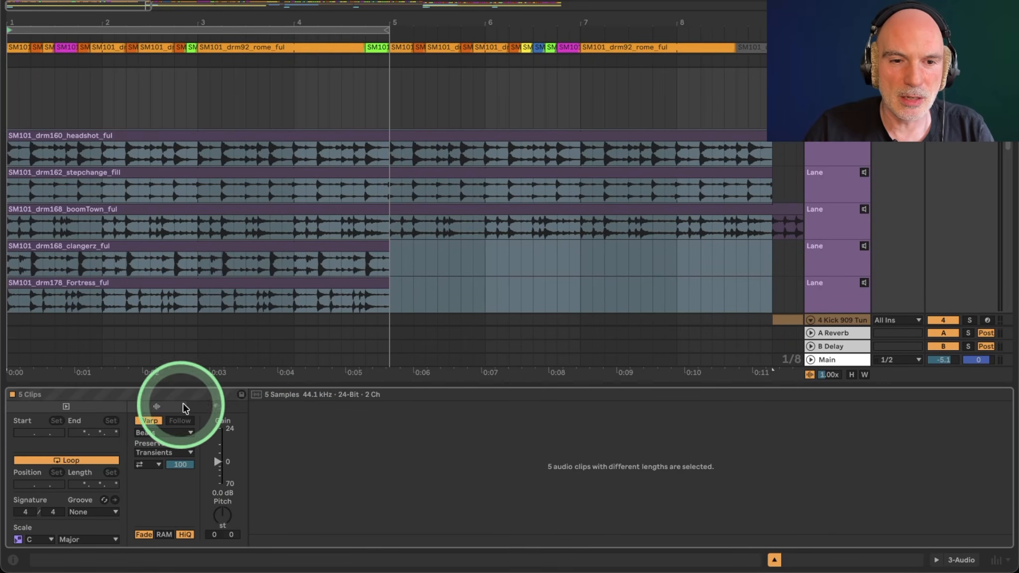
click(175, 433)
click(164, 477)
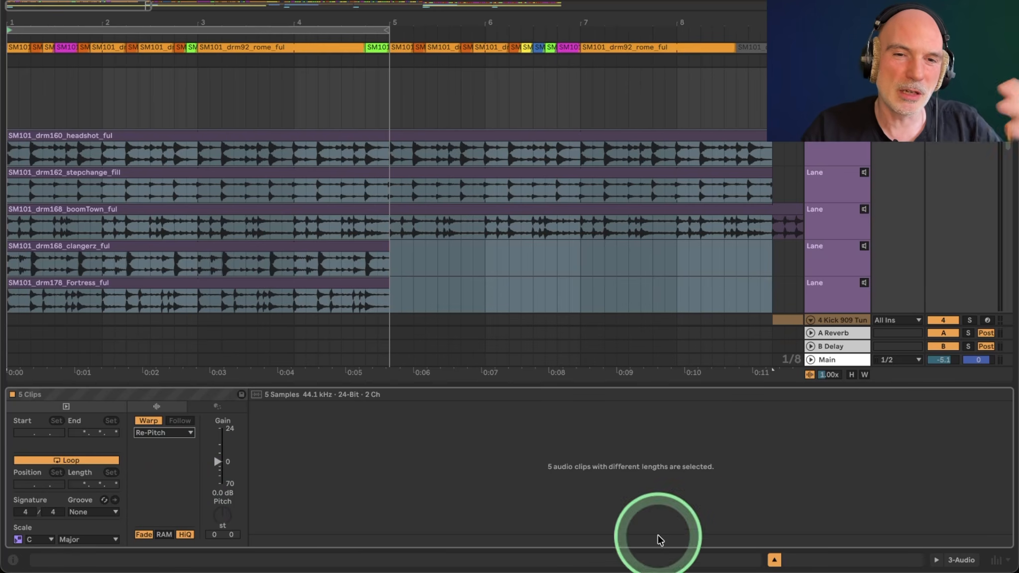
click(959, 565)
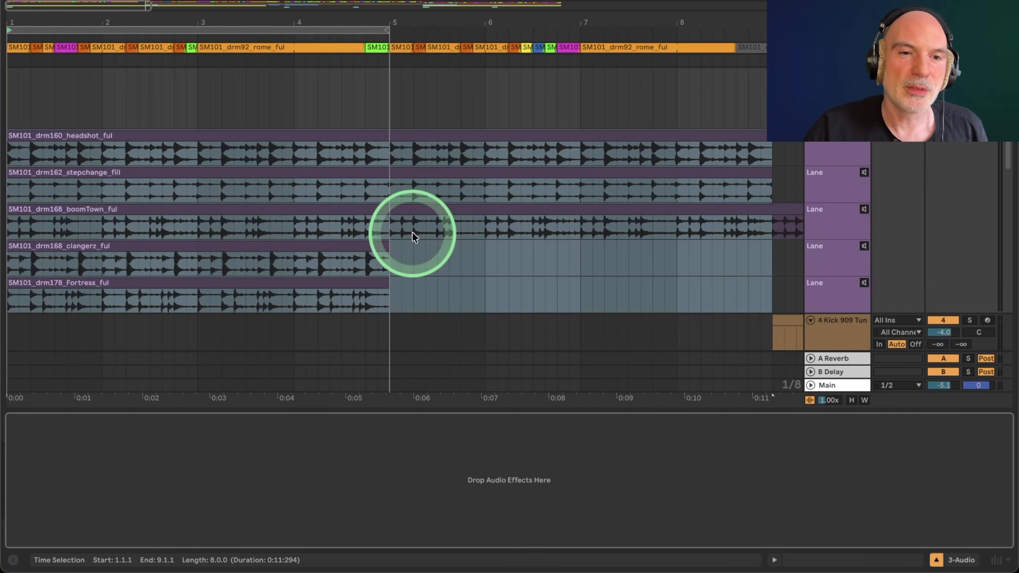
Colour all five take-lane clips red
right_click(168, 137)
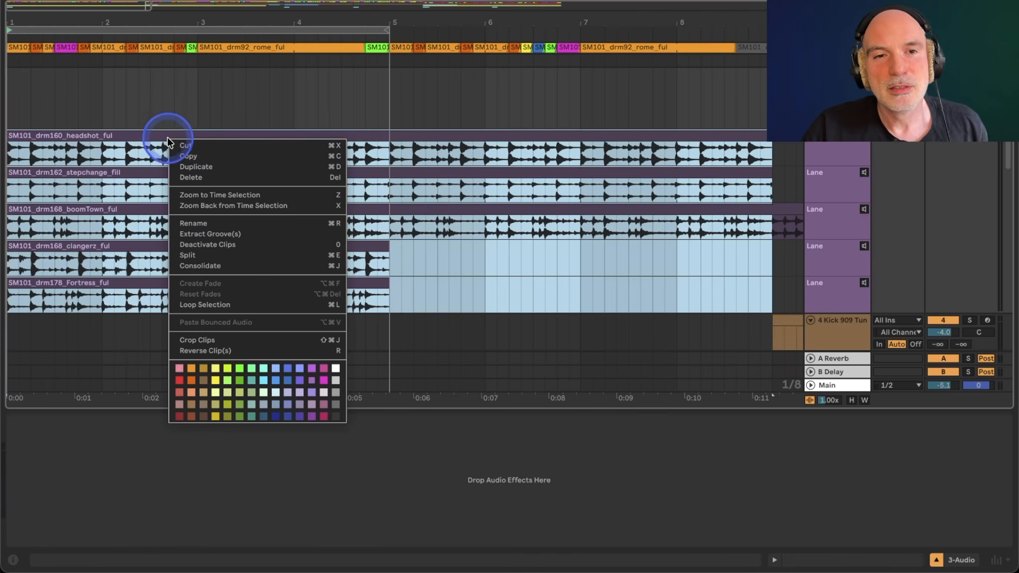
click(179, 380)
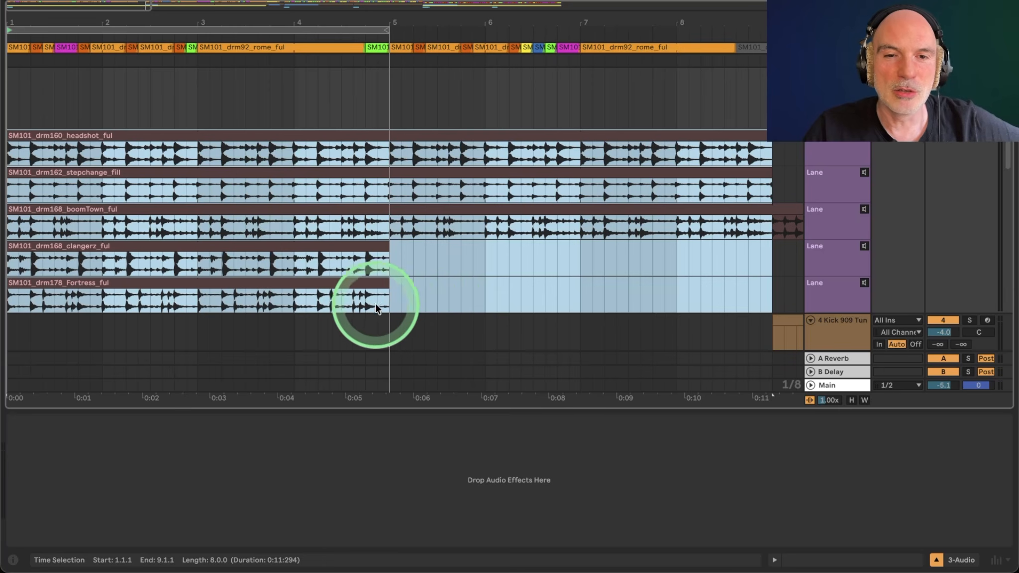
click(400, 299)
Recolour the SM101_drm162_stepchange_fill take clip orange and the SM101_drm168_boomTown_ful take clip yellow
double_click(204, 171)
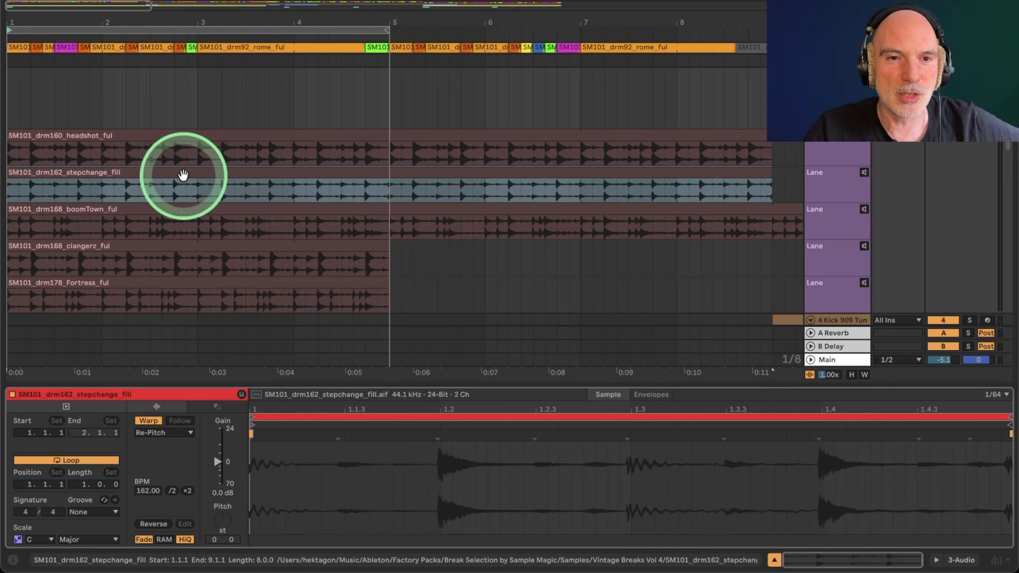
right_click(183, 173)
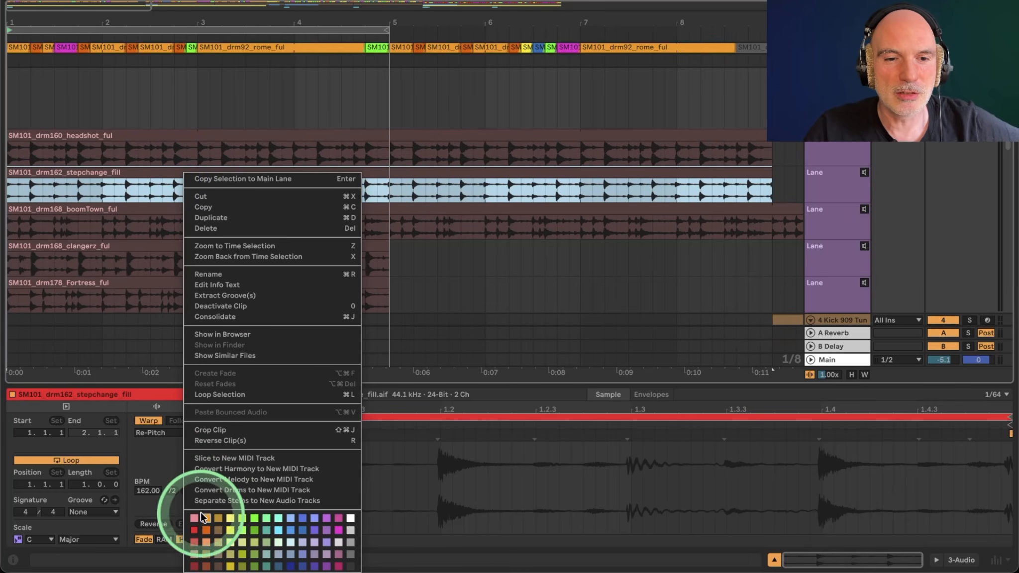
click(202, 532)
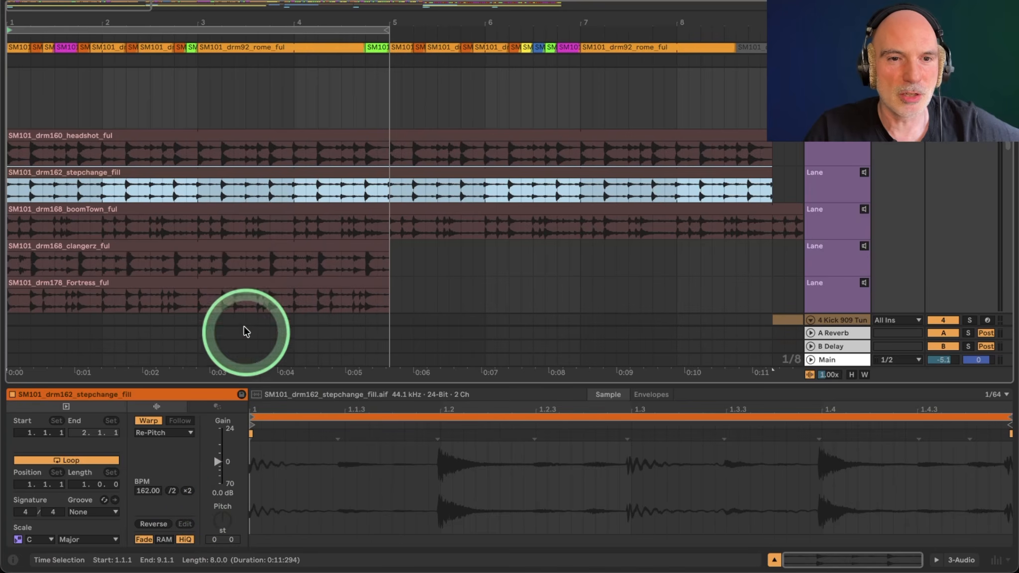
click(186, 217)
right_click(188, 218)
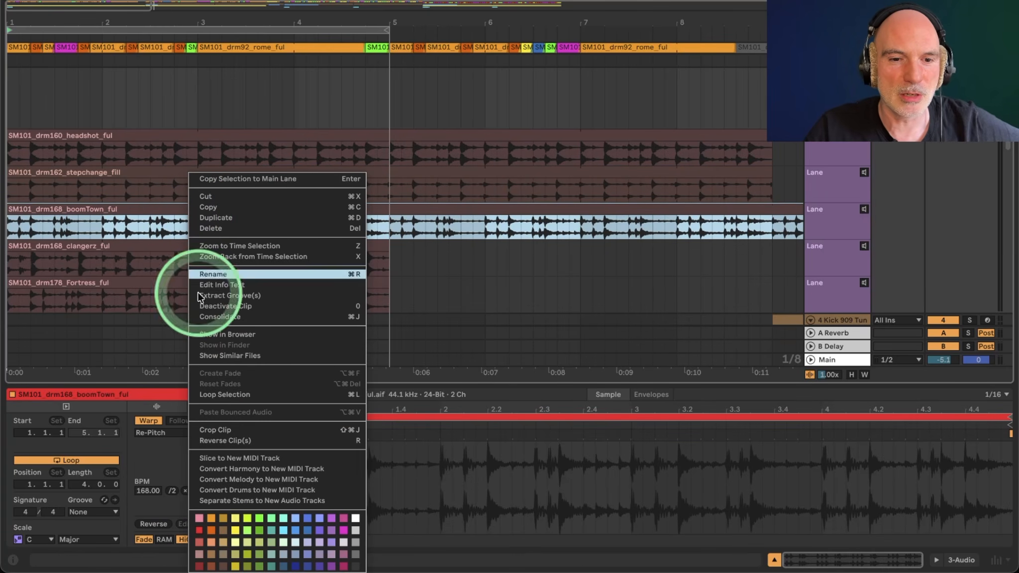
click(232, 530)
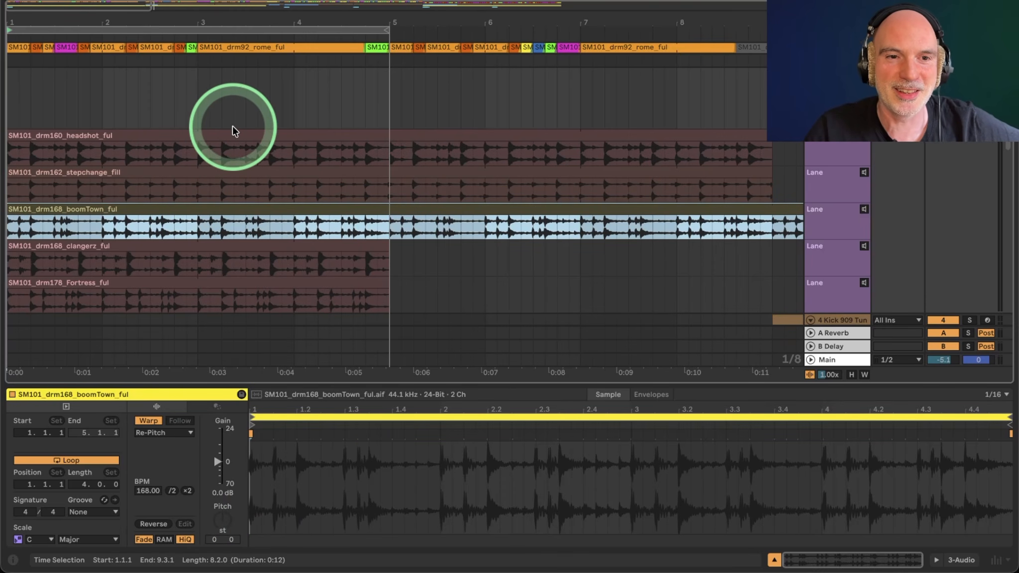
Recolour the SM101_drm168_clangerz_ful take clip bright green and the SM101_drm178_Fortress_ful take clip magenta
right_click(210, 251)
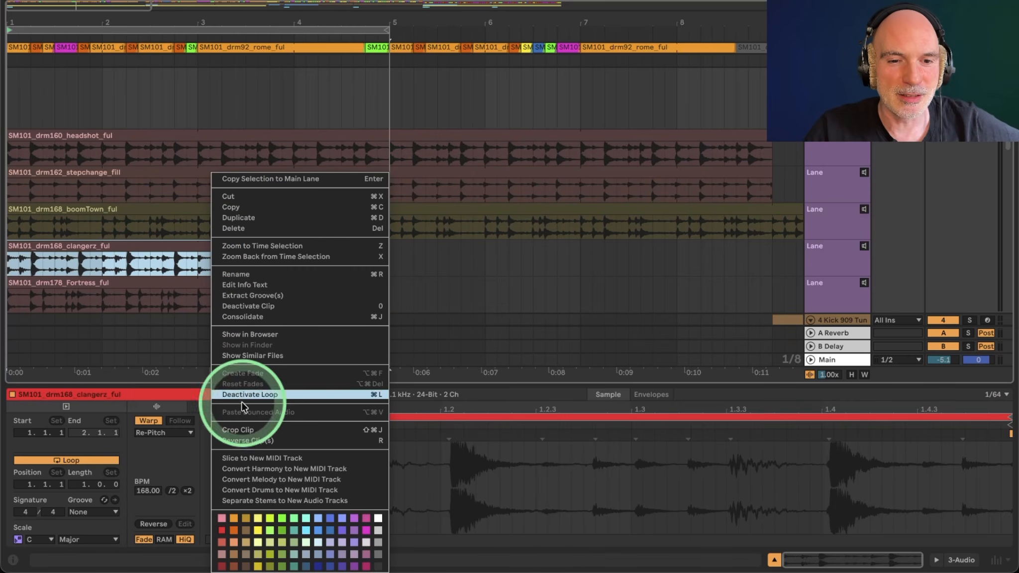
click(269, 530)
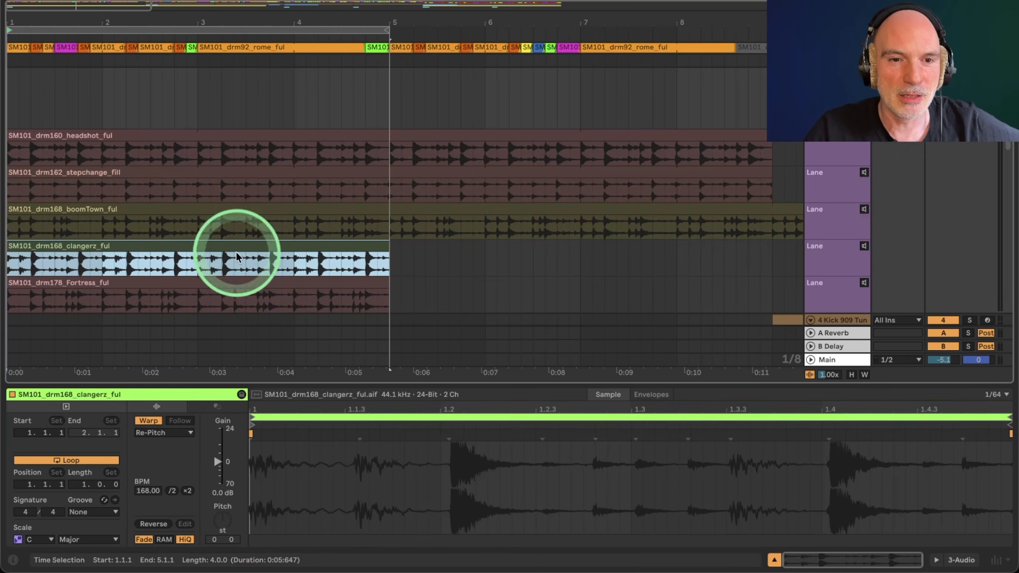
right_click(208, 283)
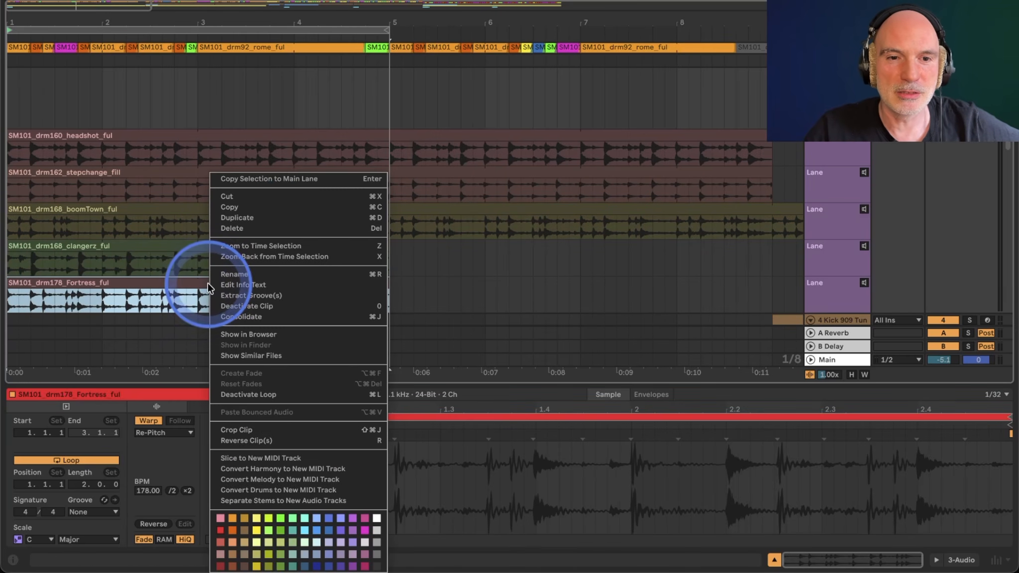
click(365, 530)
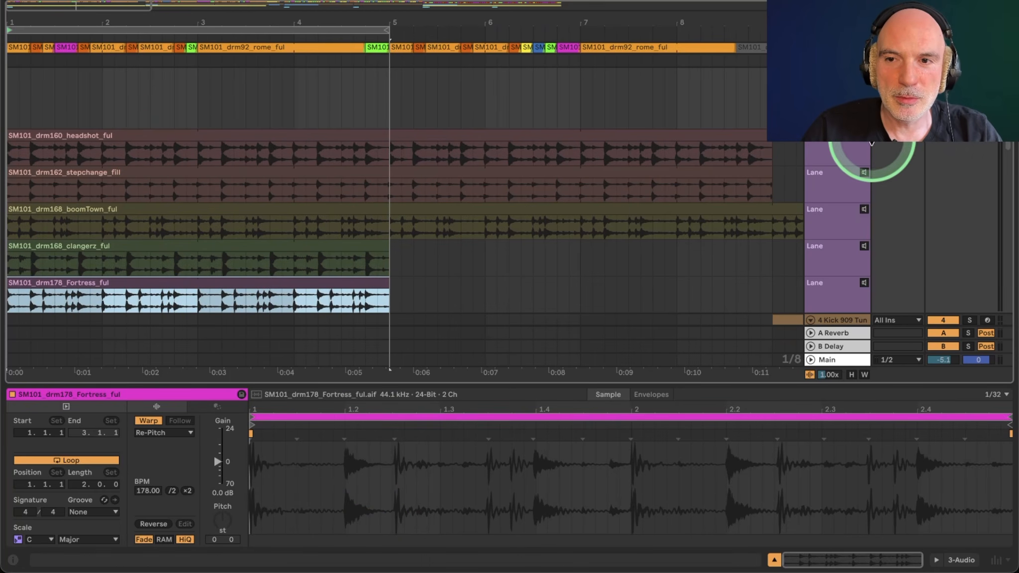
Audition the headshot take lane, then the stepchange_fill take lane, on their own
click(866, 144)
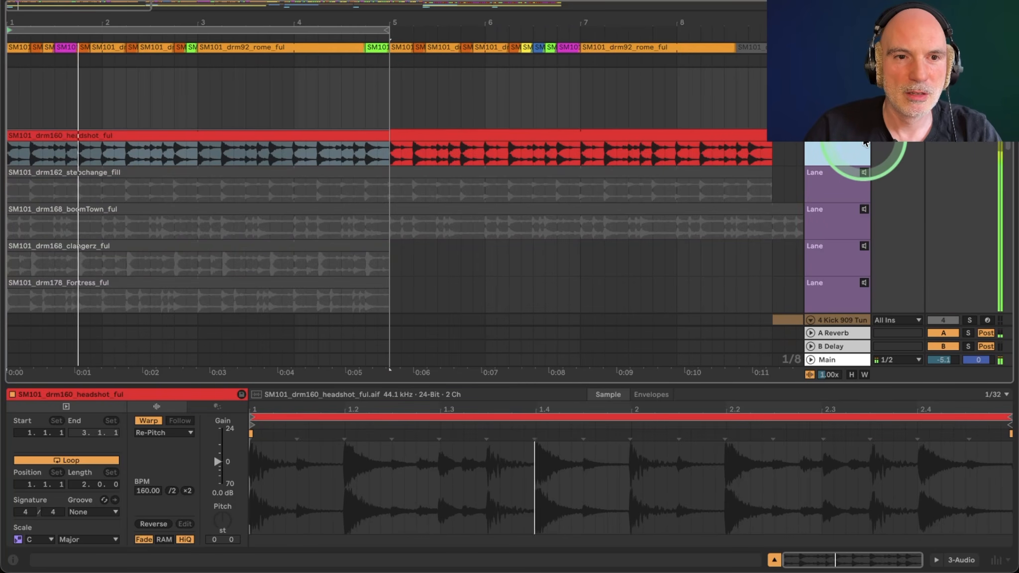
click(865, 182)
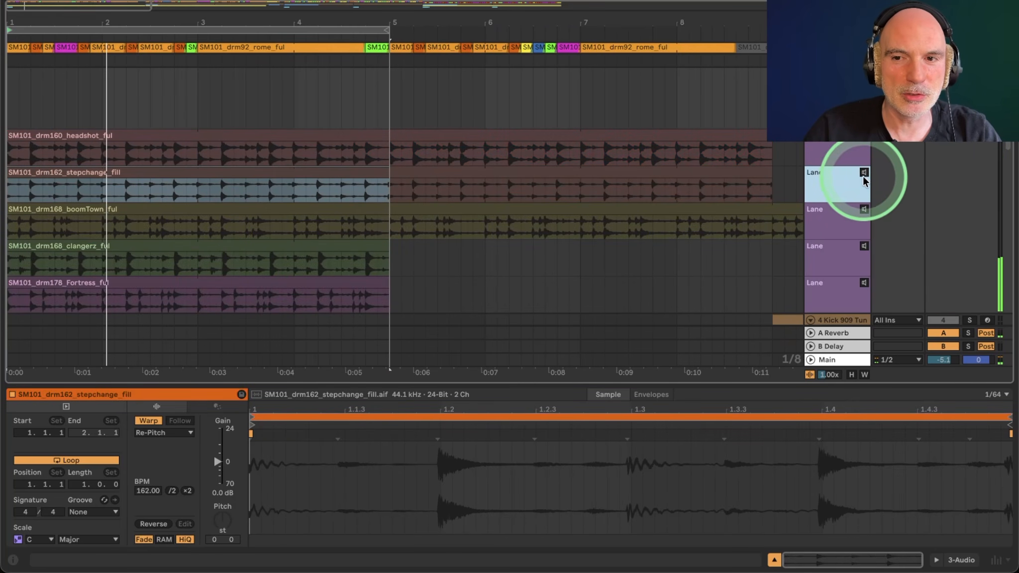
click(864, 173)
key(space)
key(space)
click(865, 173)
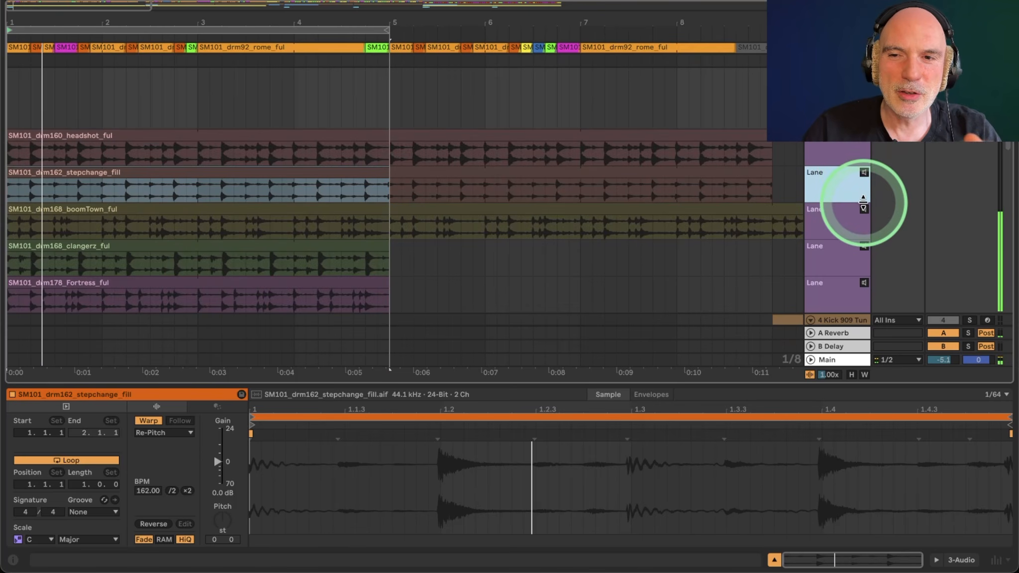
Audition the boomTown, clangerz and Fortress take lanes one after another, returning to boomTown for comparison
click(863, 211)
click(864, 211)
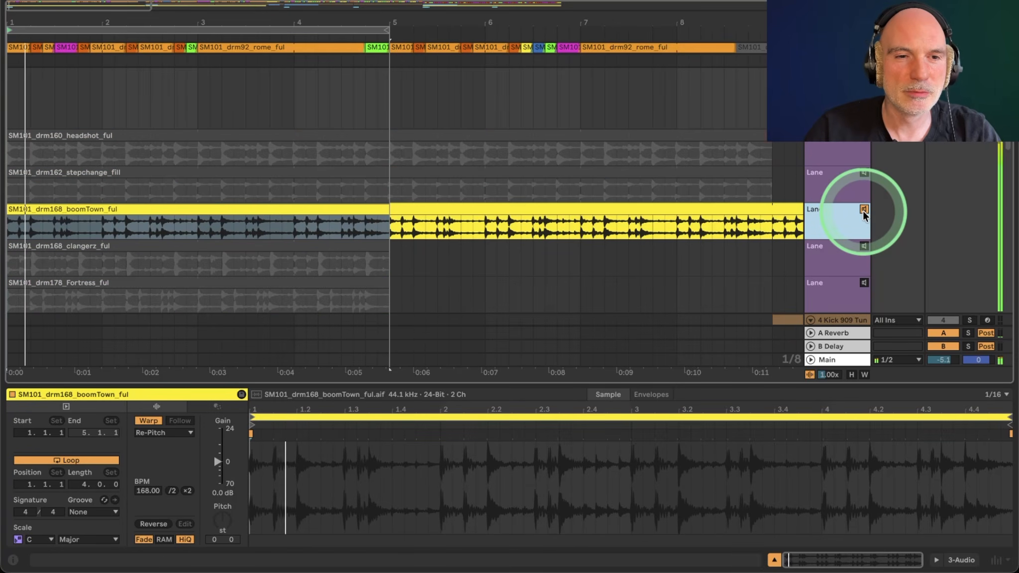
click(864, 211)
click(863, 235)
click(864, 246)
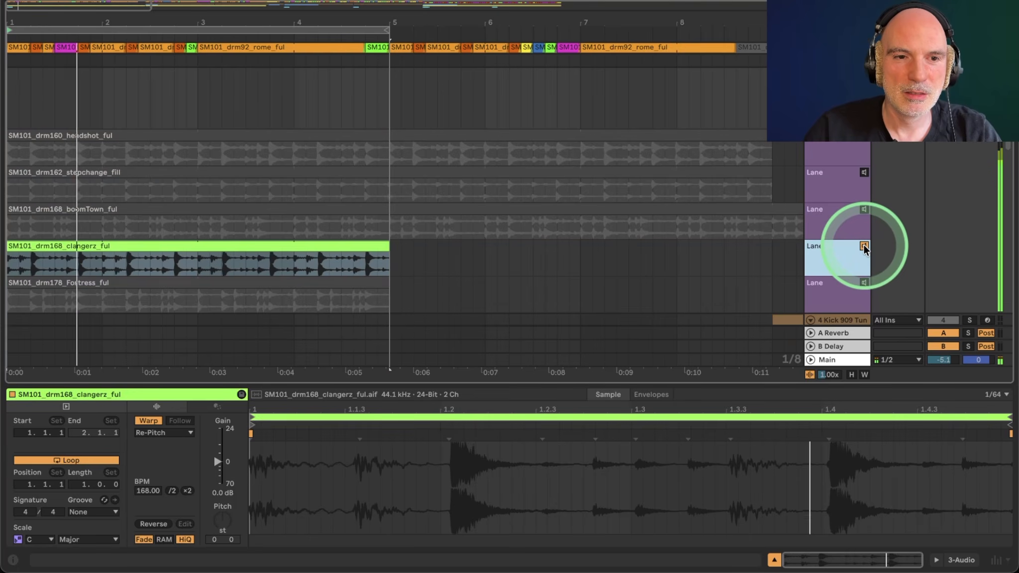
click(863, 246)
click(864, 284)
click(864, 284)
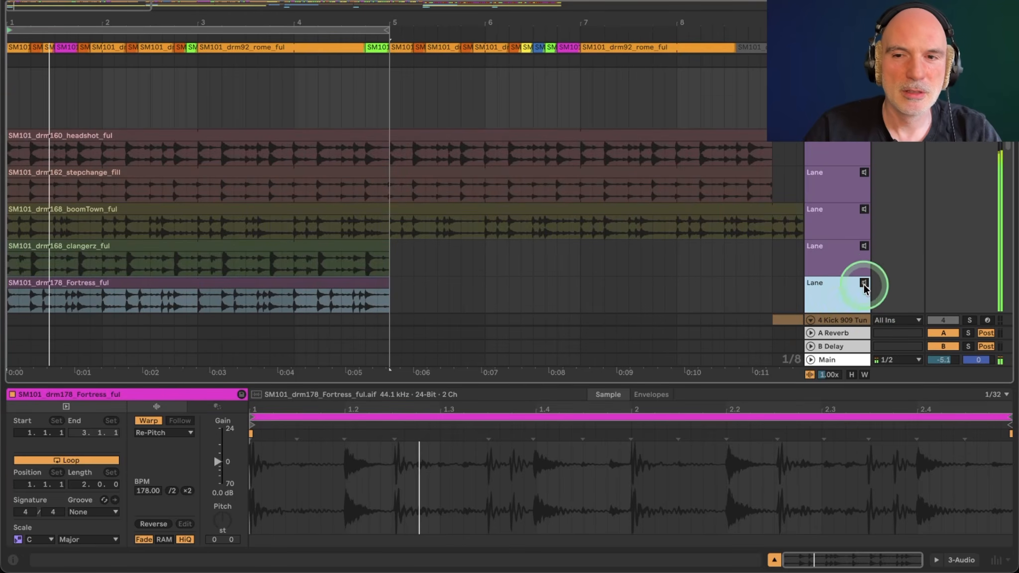
click(863, 209)
click(864, 209)
Comp the boomTown take into the main lane from bar 1 to bar 5 and play it back
click(305, 239)
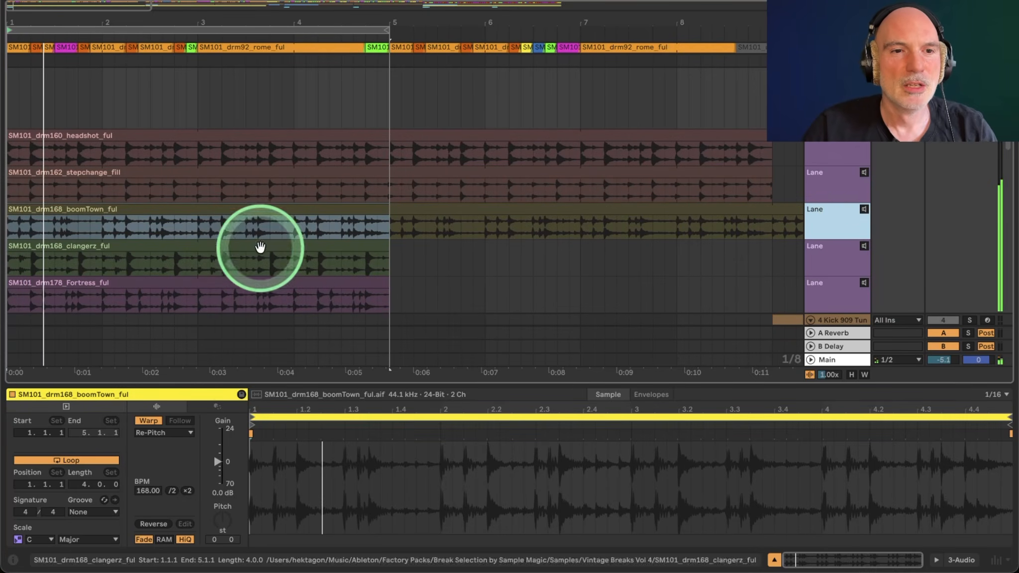
key(b)
mouse_move(12, 219)
mouse_down()
mouse_move(399, 209)
mouse_move(384, 217)
mouse_up()
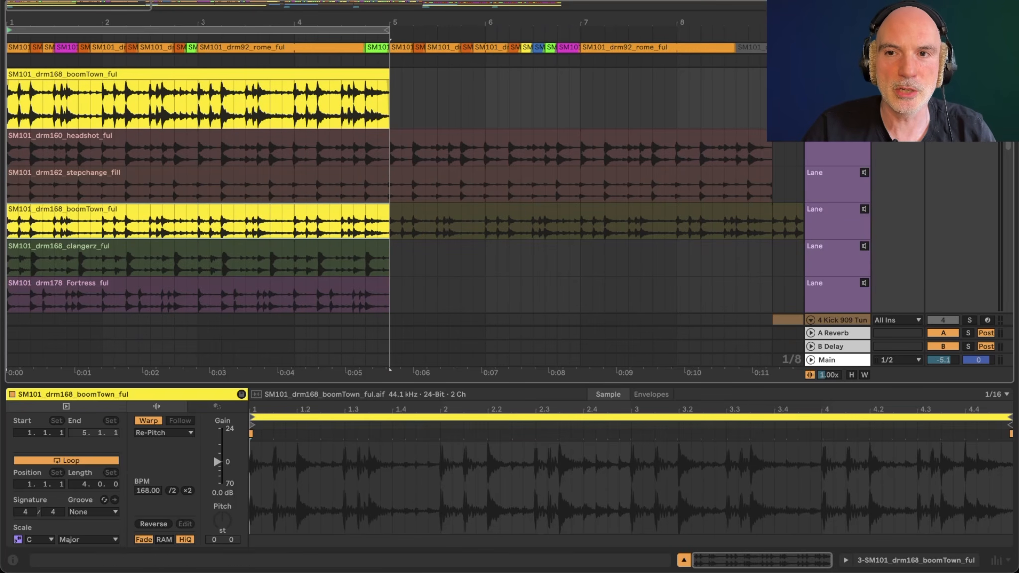
click(117, 132)
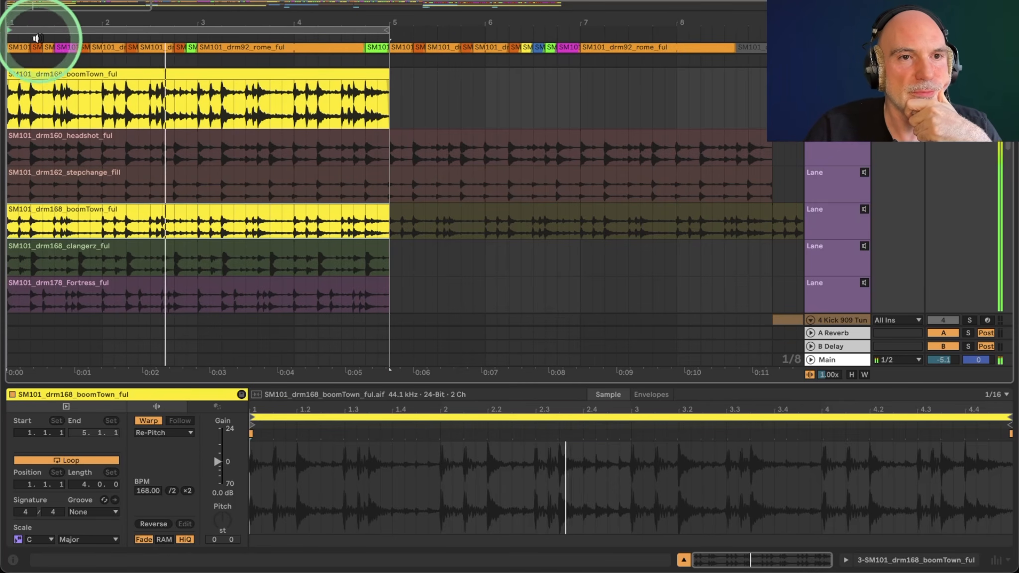
click(85, 95)
click(110, 143)
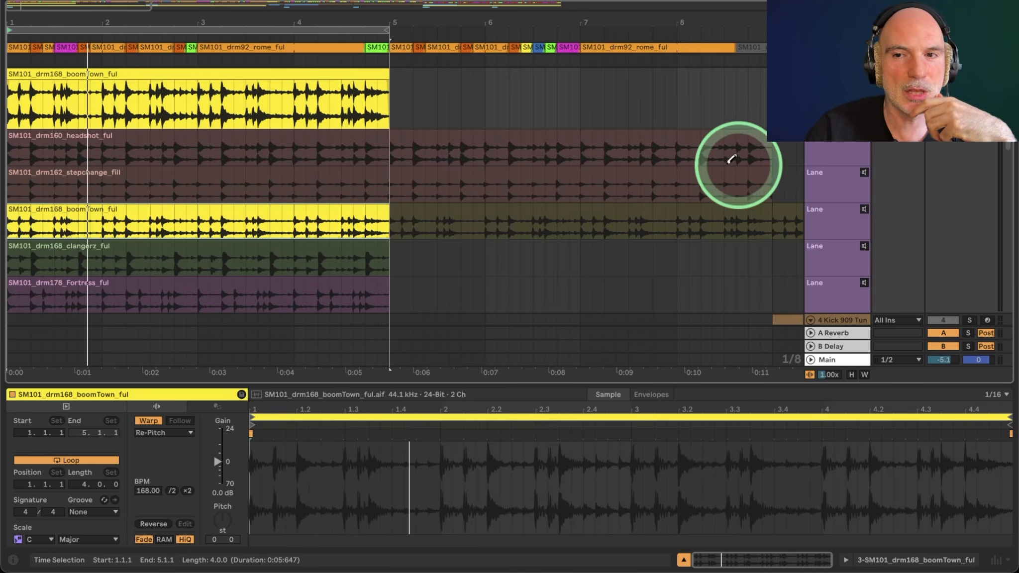
Audition the stepchange_fill take lane against the boomTown comp and undo the stray edit in that lane
click(864, 172)
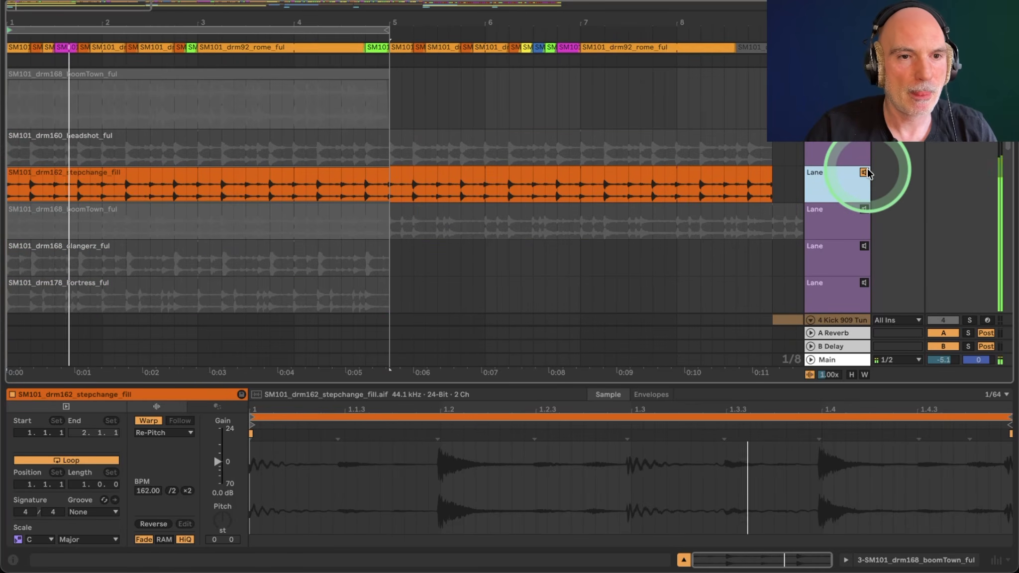
click(864, 172)
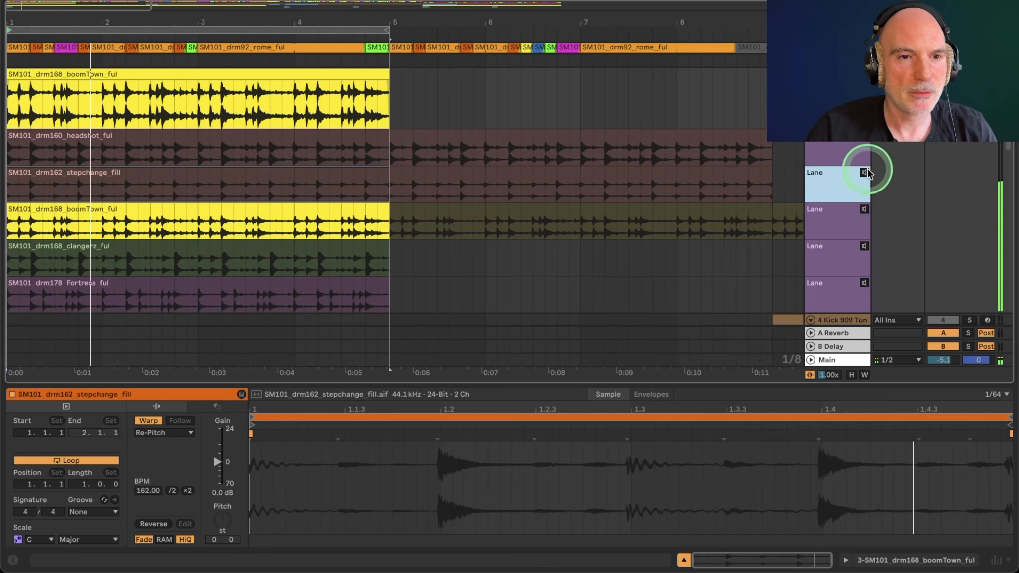
click(33, 189)
key(super+z)
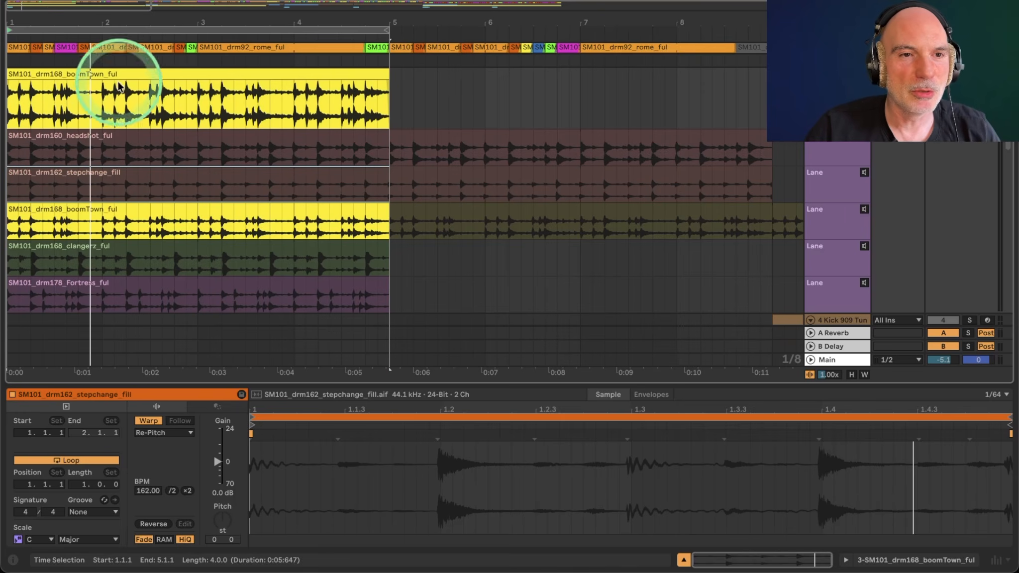
Replace beats 2 and 4 of all four bars in the comp with the stepchange_fill take, each segment one beat long
drag(34, 20, 59, 19)
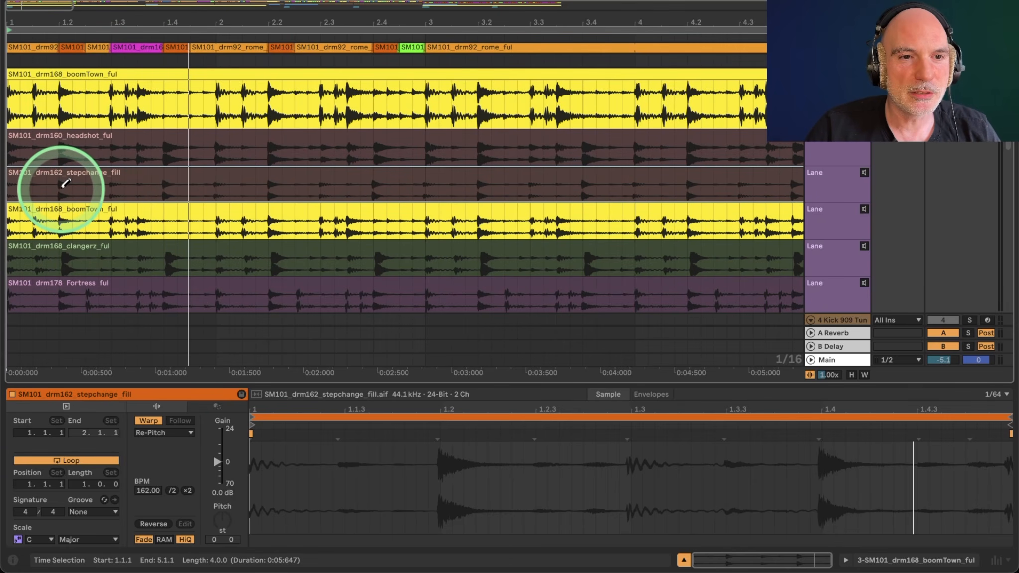
drag(61, 179, 213, 185)
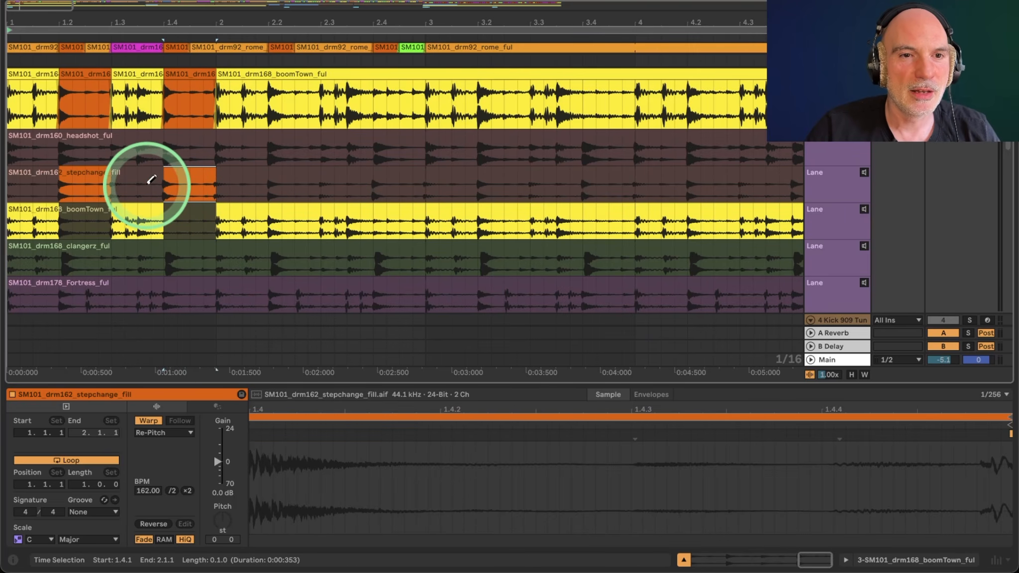
drag(273, 179, 621, 186)
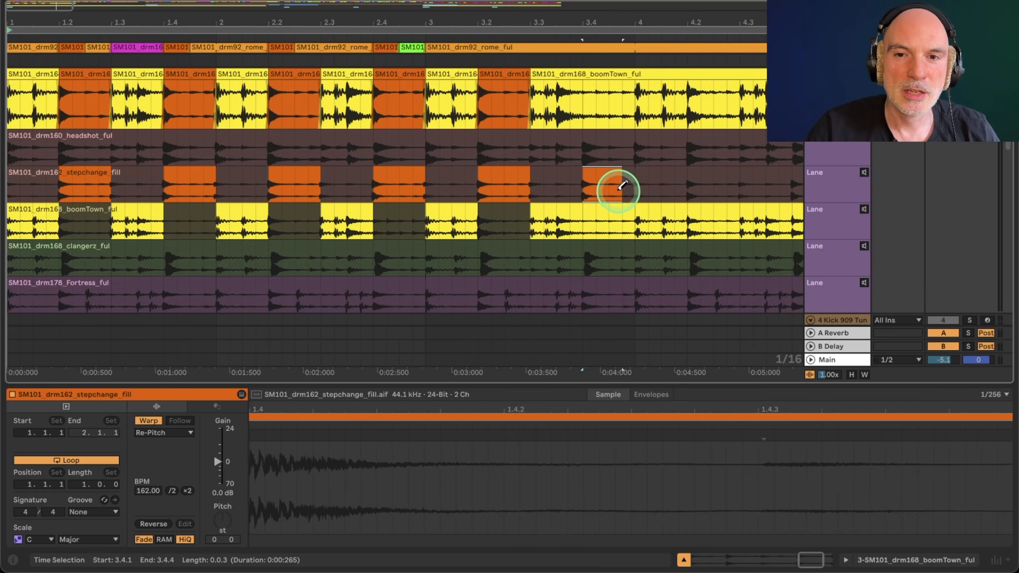
drag(688, 185, 734, 189)
scroll(733, 191, right, 5)
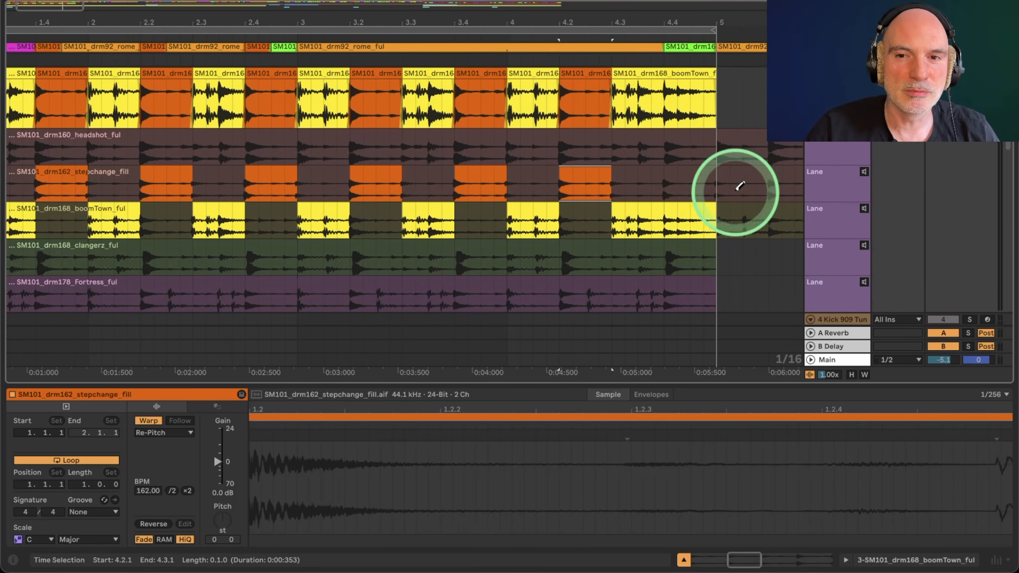
drag(665, 183, 712, 195)
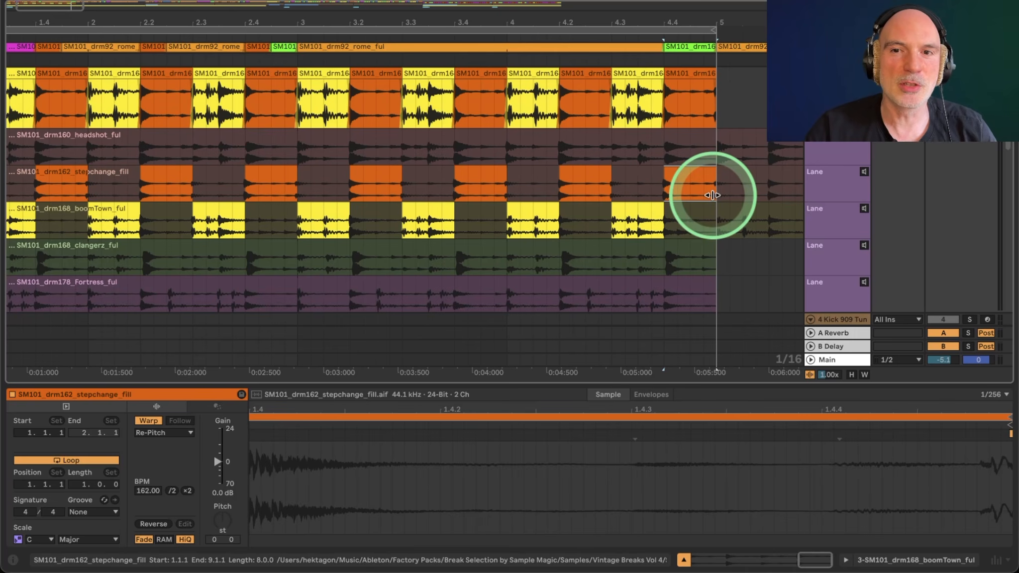
scroll(715, 192, left, 5)
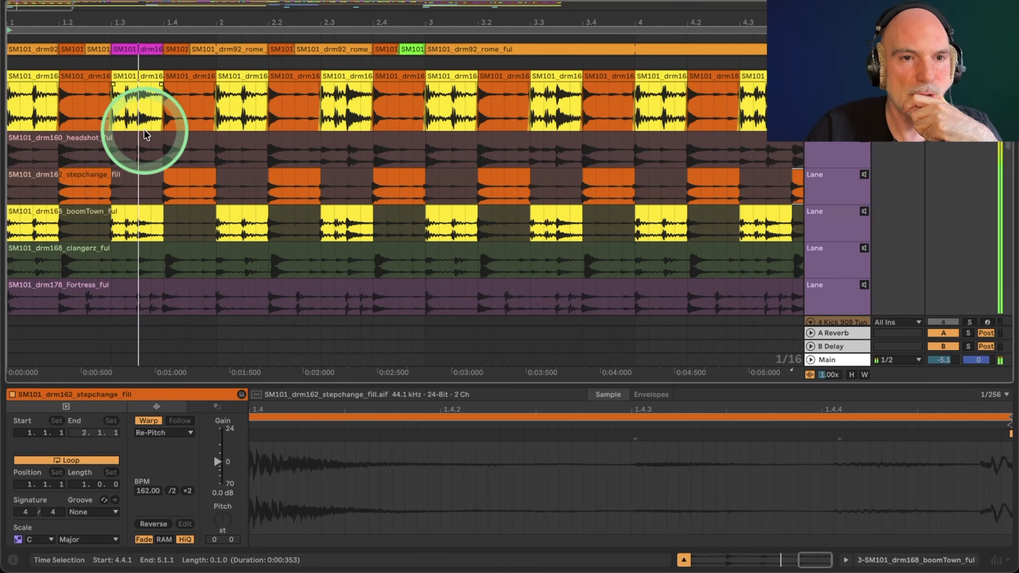
Try the headshot take and then the clangerz take in the comp between 1.3.3 and 1.4.1
click(138, 109)
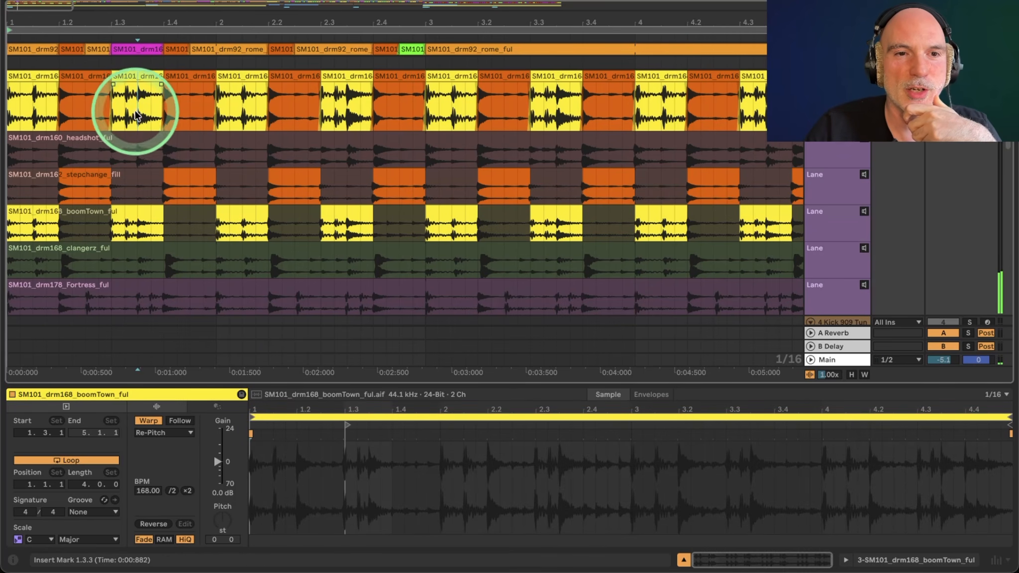
drag(137, 155, 158, 161)
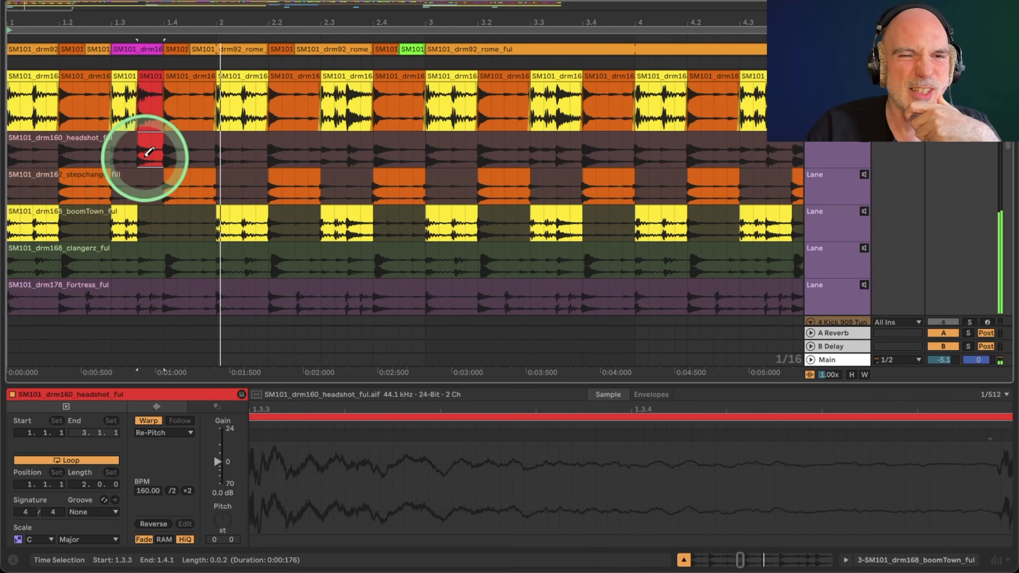
click(159, 259)
click(162, 263)
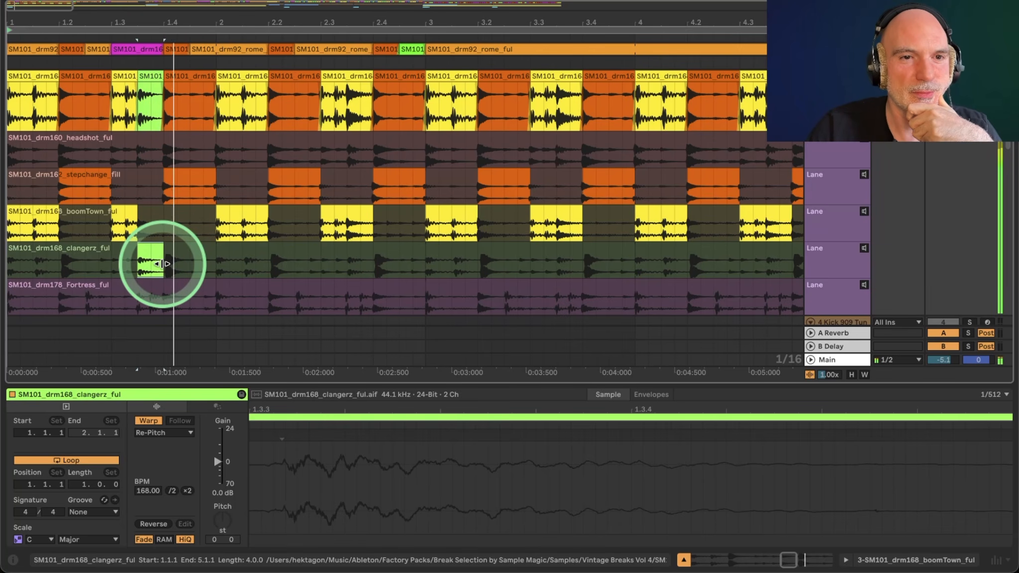
Comp half-beat segments of the Fortress take into the main lane at 1.3.3, 2.3.3 and 3.3.3, and play the result
click(155, 299)
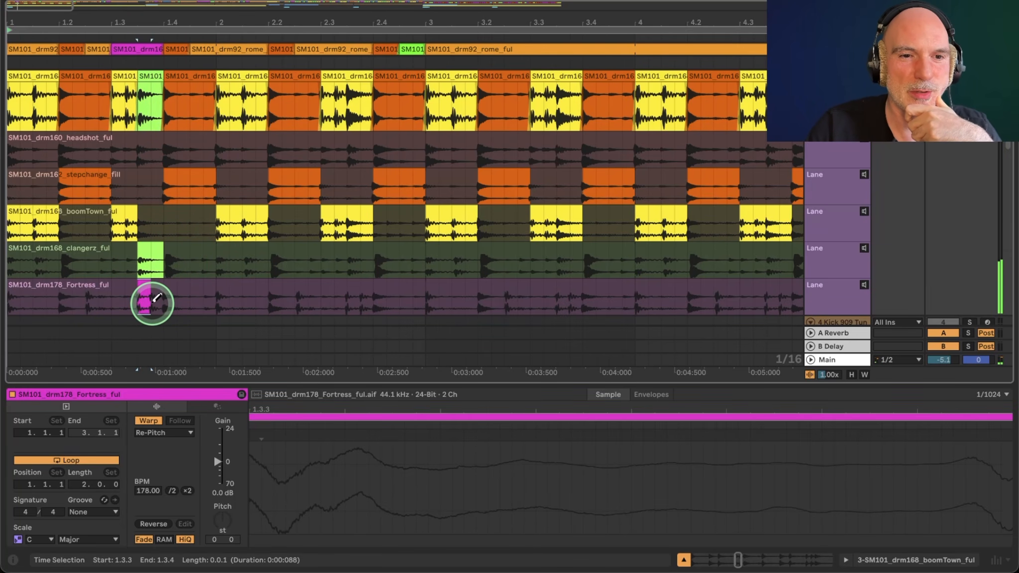
click(158, 303)
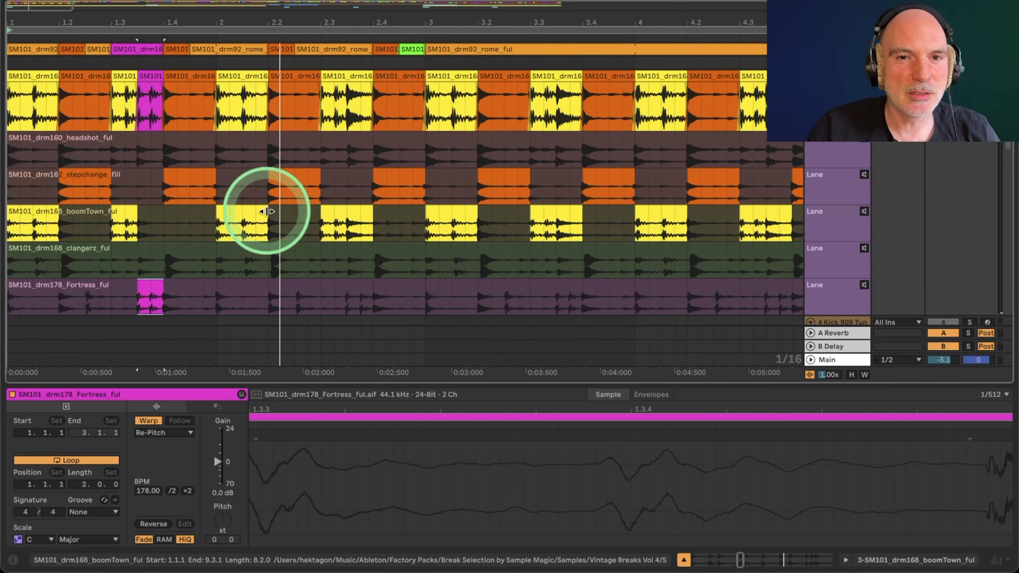
click(351, 291)
drag(365, 289, 366, 293)
drag(560, 299, 580, 300)
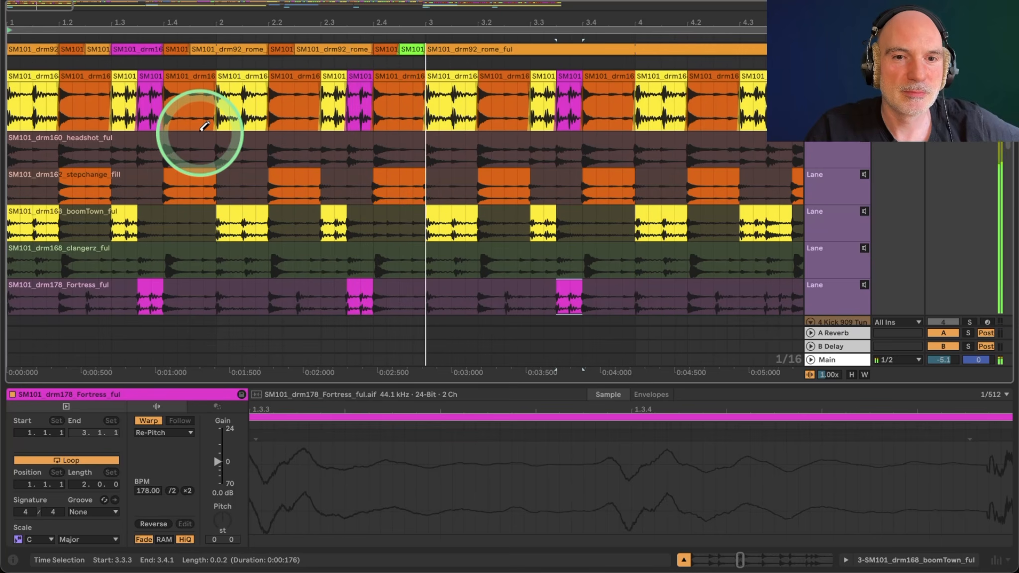
key(space)
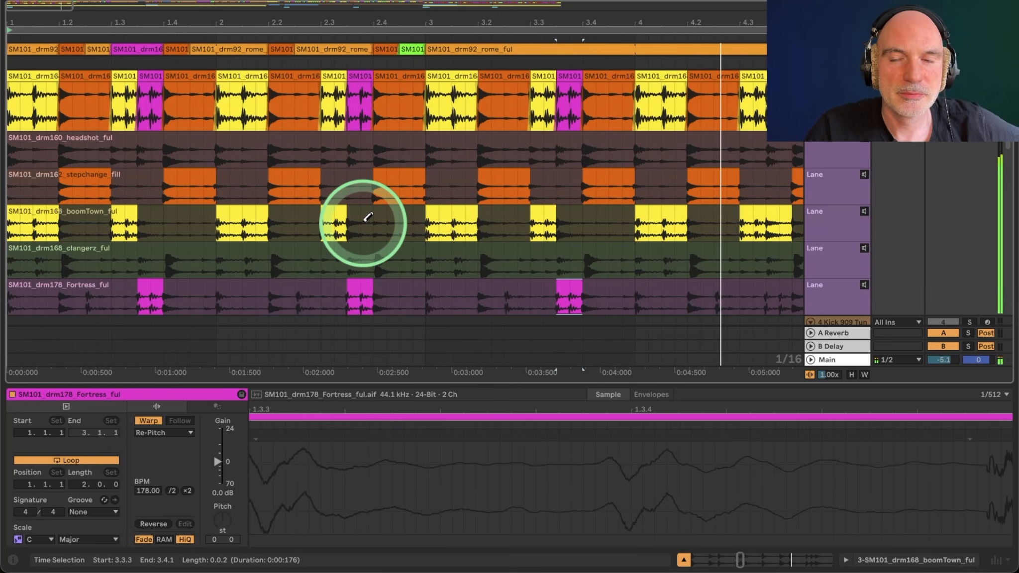
Comp the stepchange_fill take into the main lane from 2.3.4 to 2.4.1 and 3.3.3 to 3.4.1, and play the result
drag(471, 21, 469, 18)
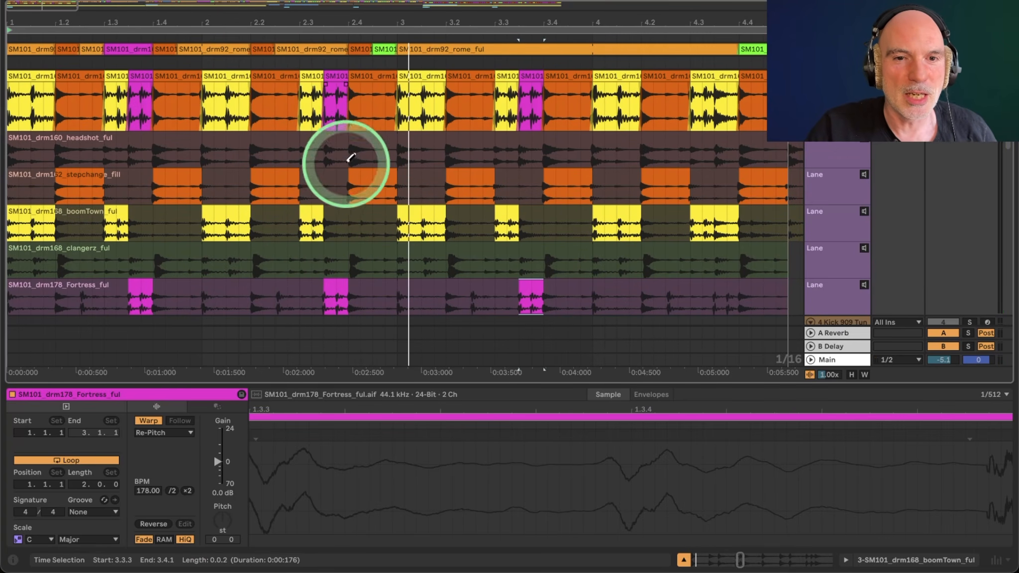
click(339, 187)
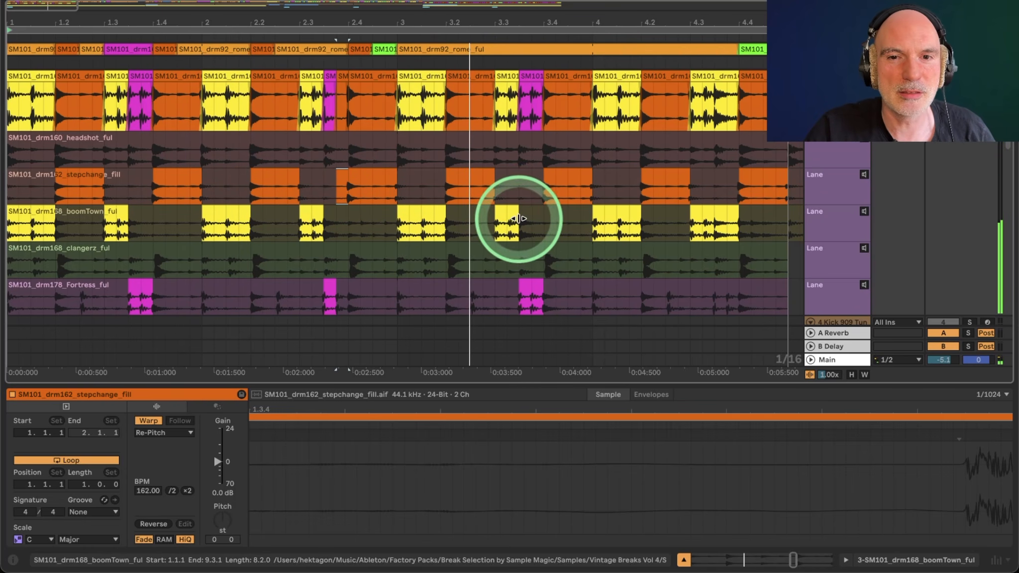
click(522, 191)
click(521, 193)
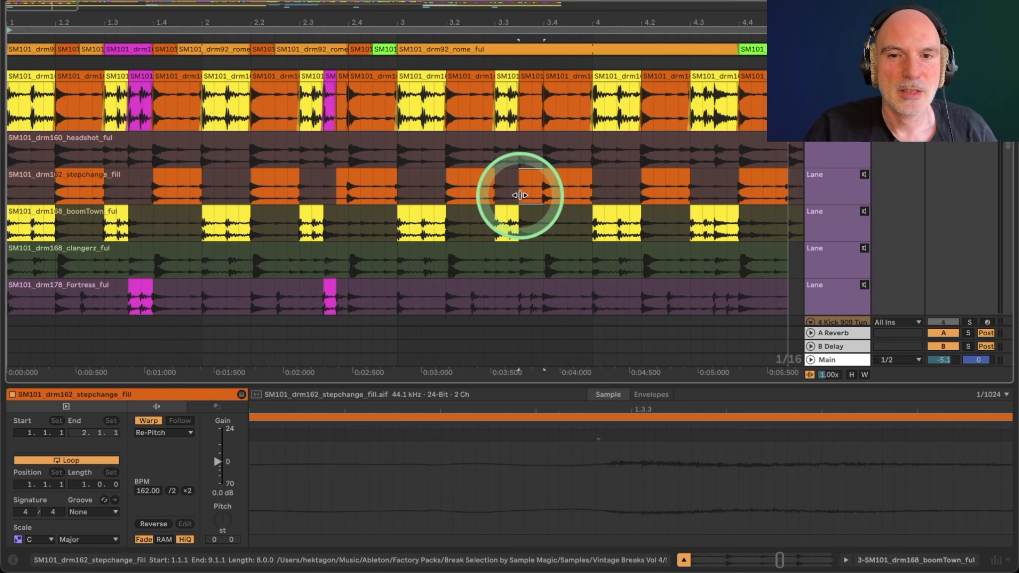
key(space)
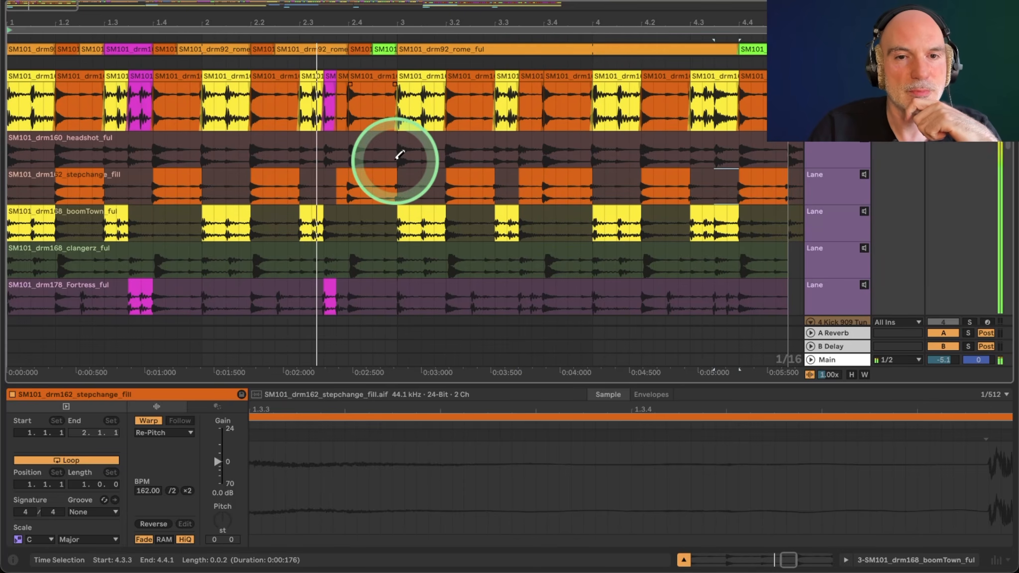
Try the clangerz take on the comp's final beat, from 4.4.1 to 5.1.1, and listen to it
scroll(462, 175, right, 5)
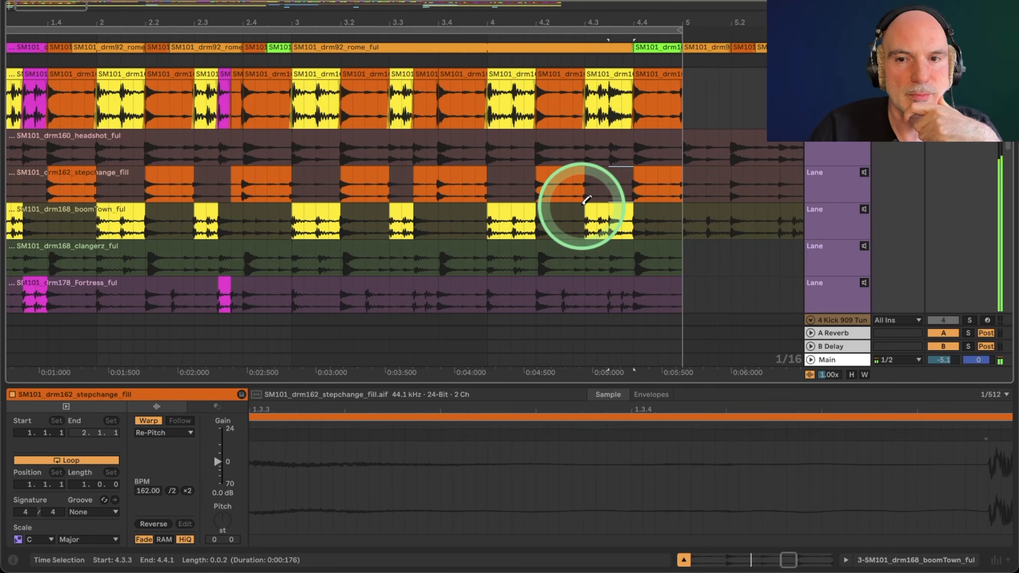
click(641, 256)
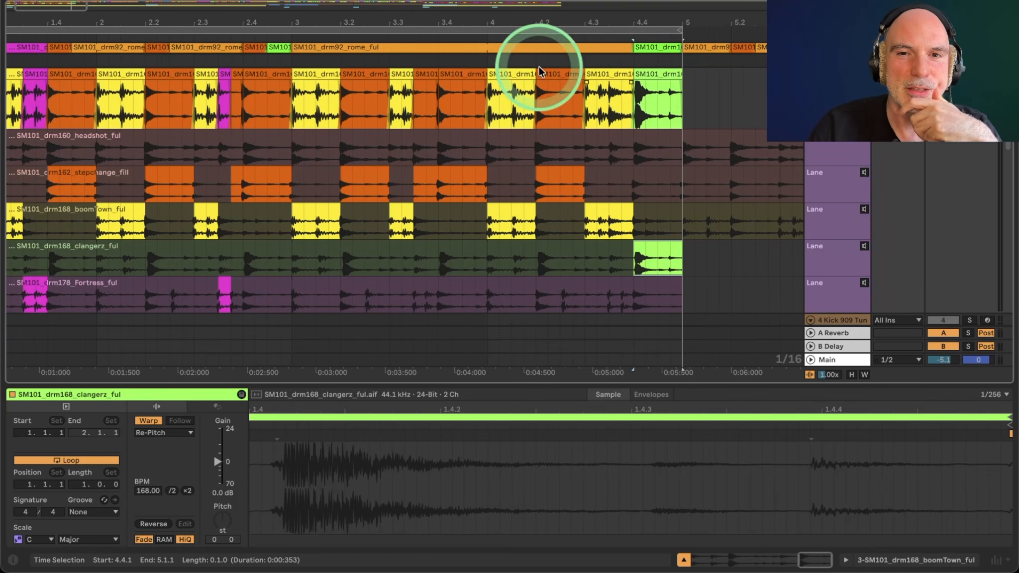
scroll(387, 20, left, 5)
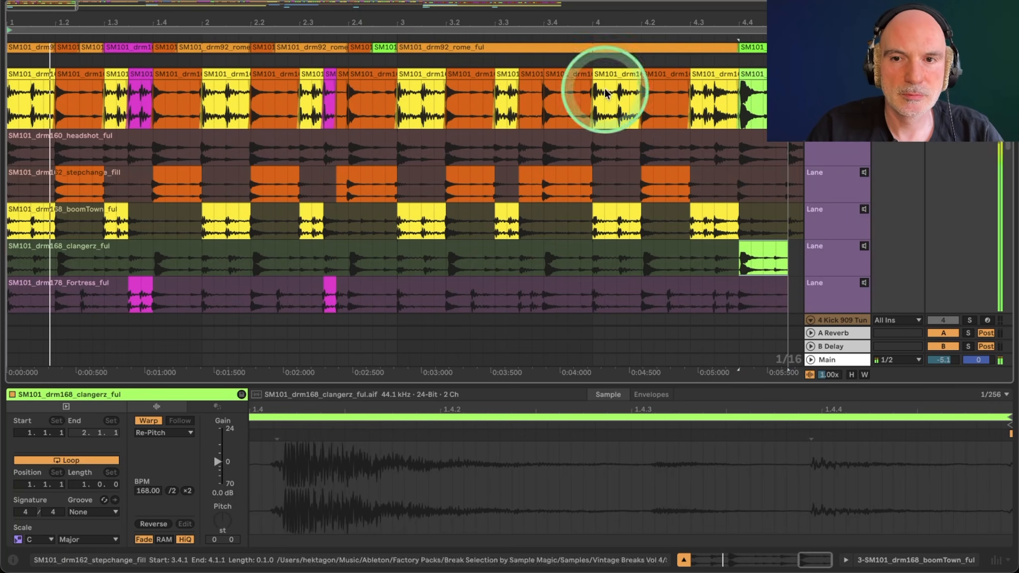
click(699, 121)
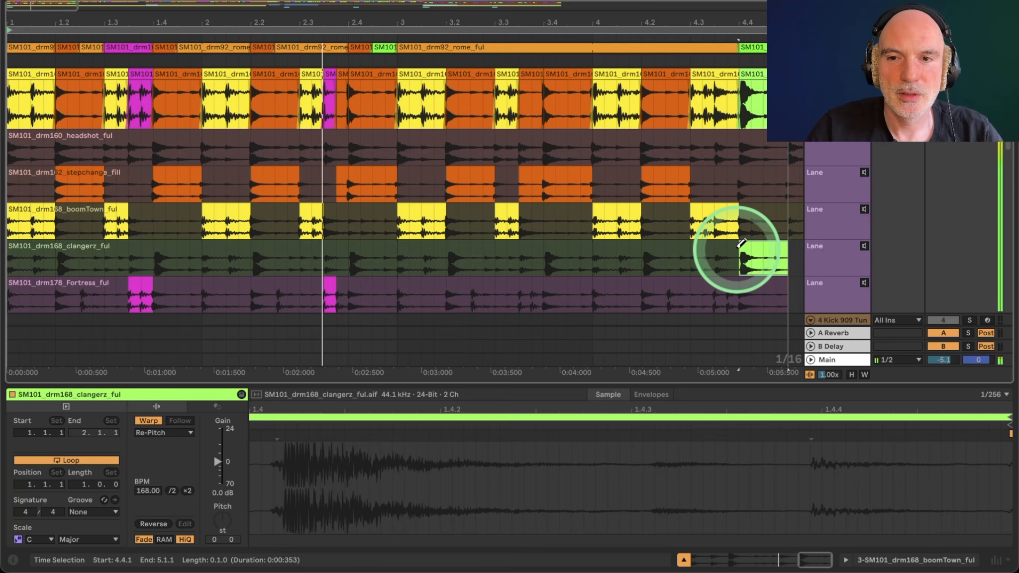
Comp the Fortress take into the final beat from 4.4.1 to 5.1.1 and play the result
click(740, 291)
drag(741, 290, 785, 290)
key(space)
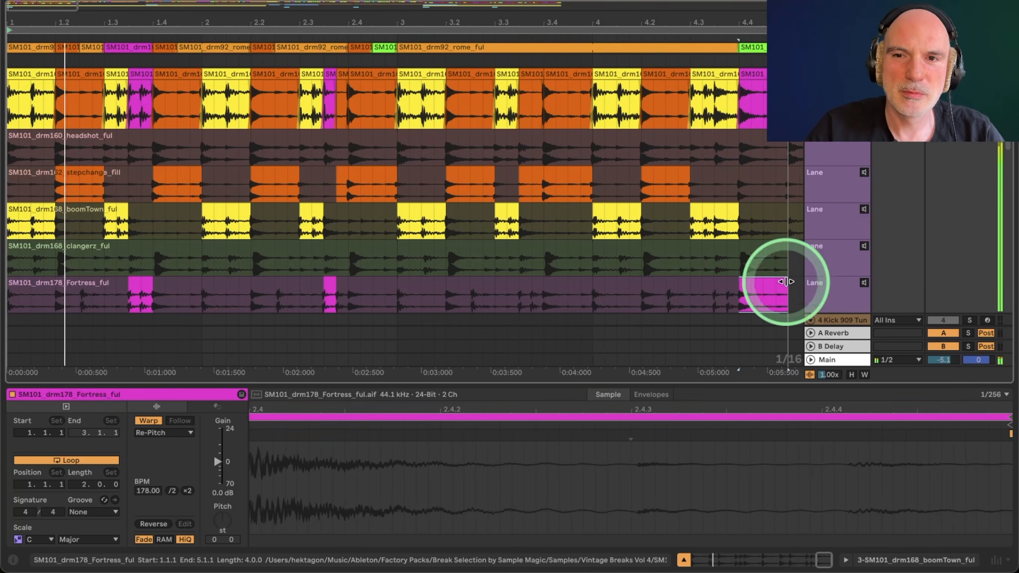
click(671, 37)
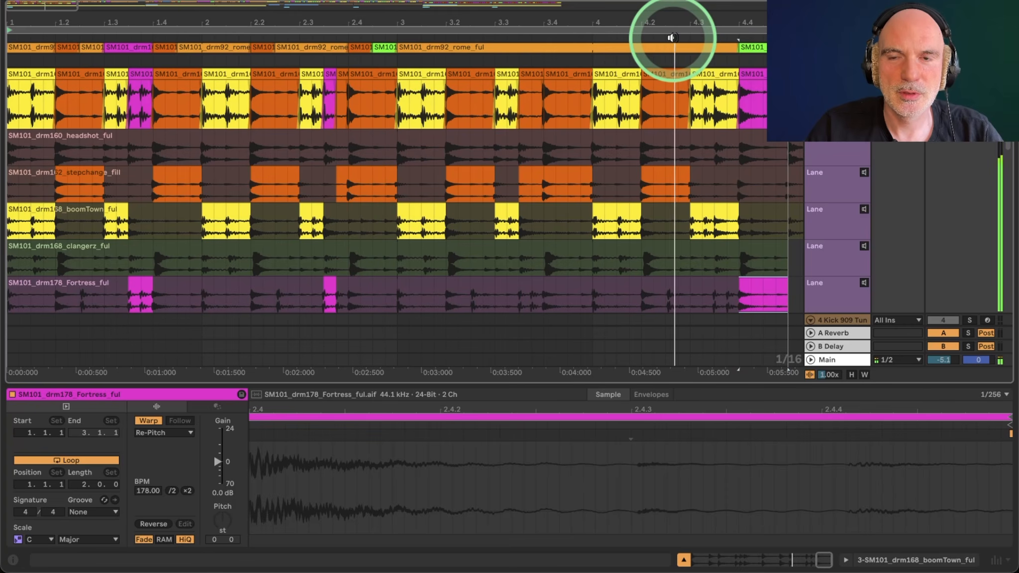
click(760, 109)
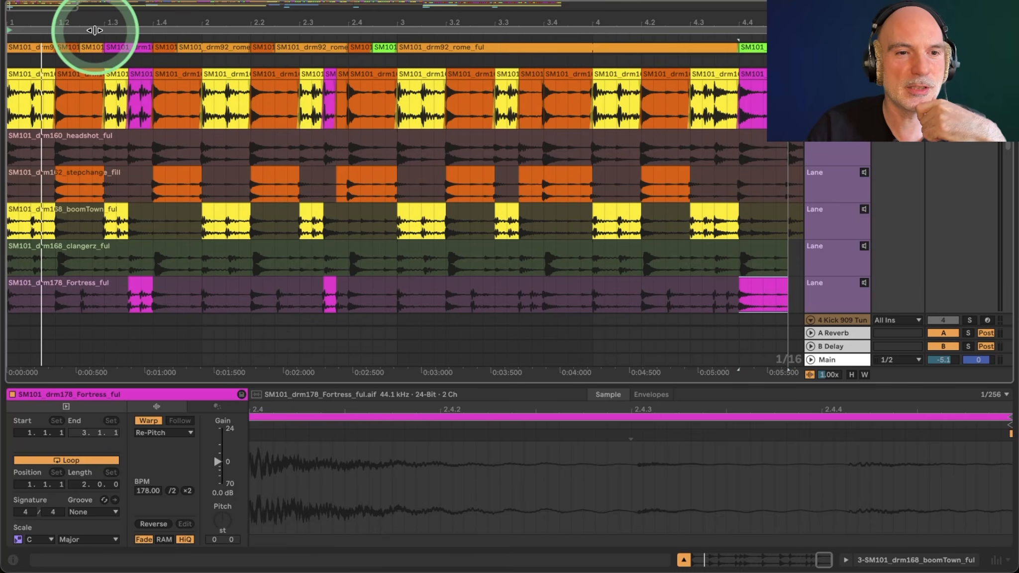
Select the full four-bar range from 1.1.1 to 5.1.1 and play the comp from the start
key(super+a)
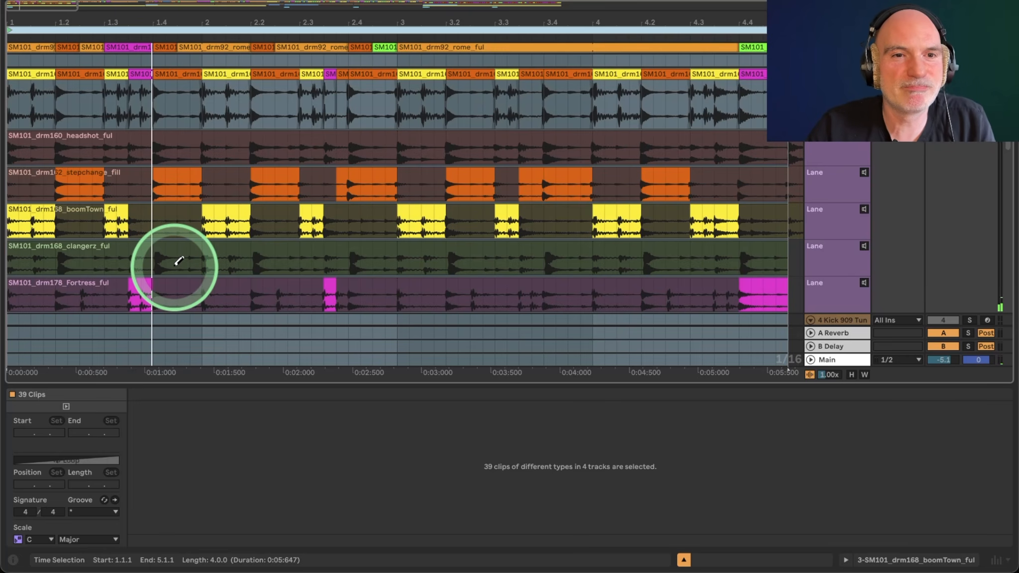
key(b)
key(space)
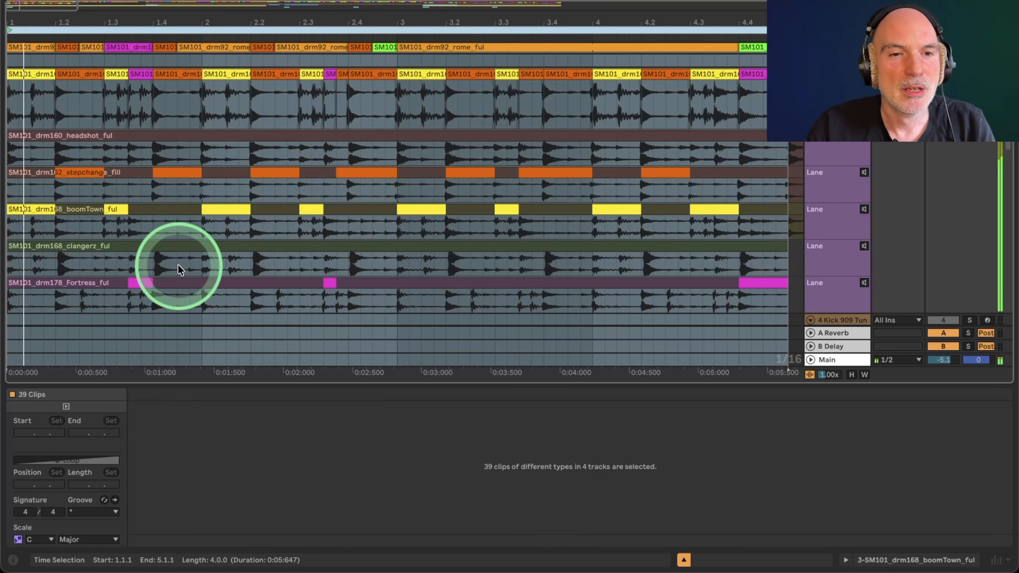
click(186, 265)
key(space)
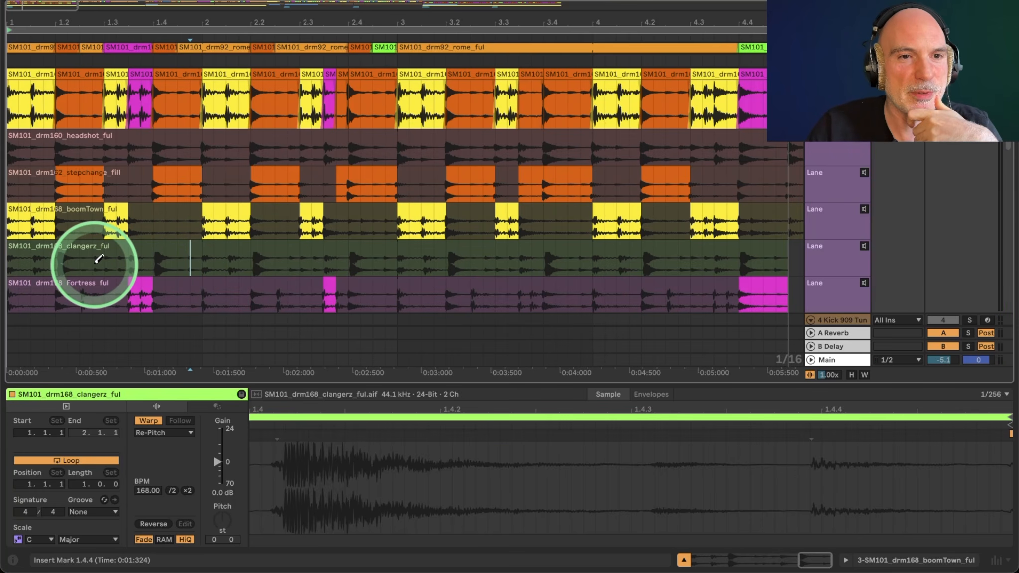
Comp the clangerz take from 1.2.3 to 1.3.1, and undo an extra try of it from 1.1.3 to 1.2.1
drag(81, 259, 105, 258)
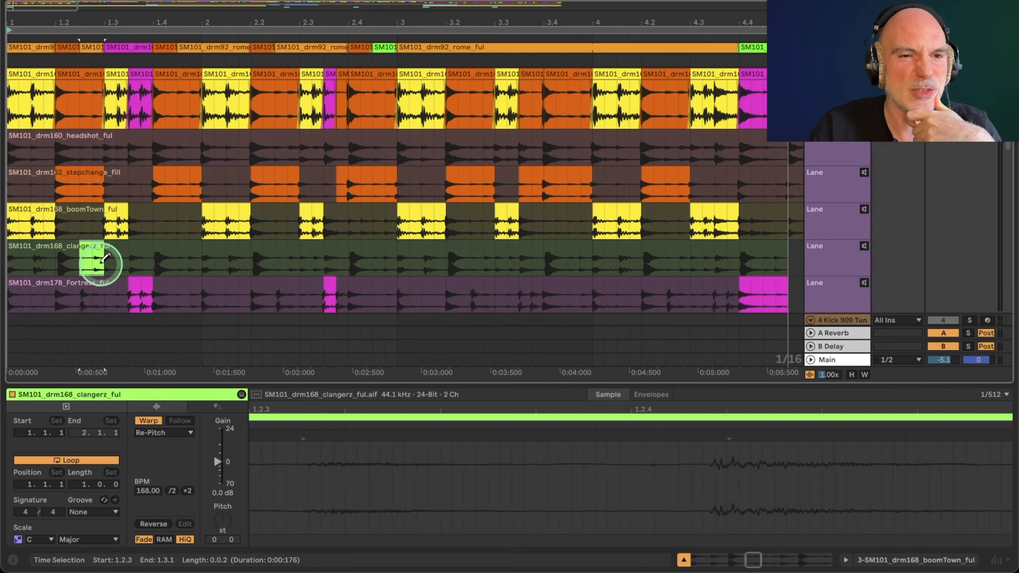
drag(31, 258, 54, 258)
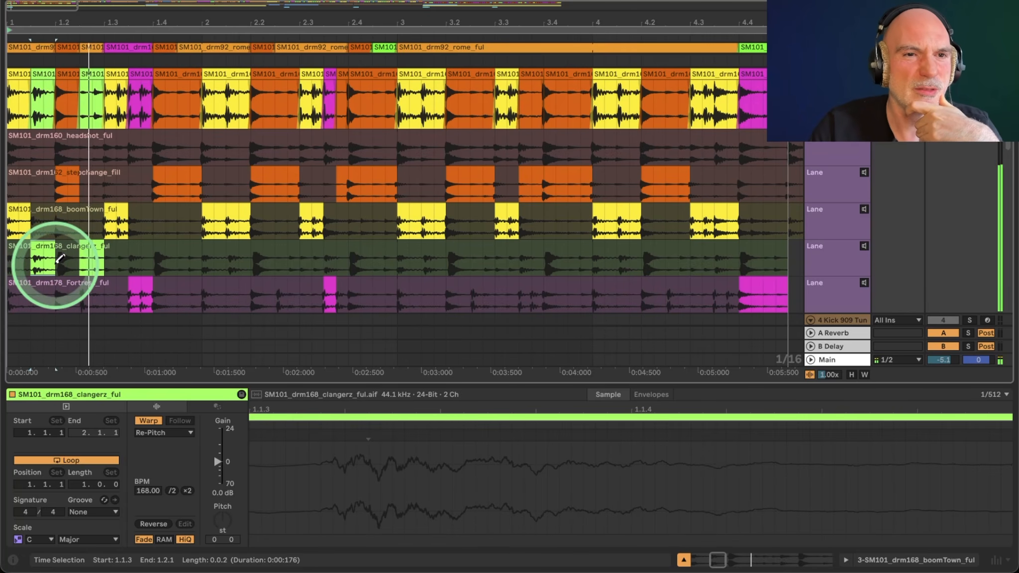
key(ctrl+z)
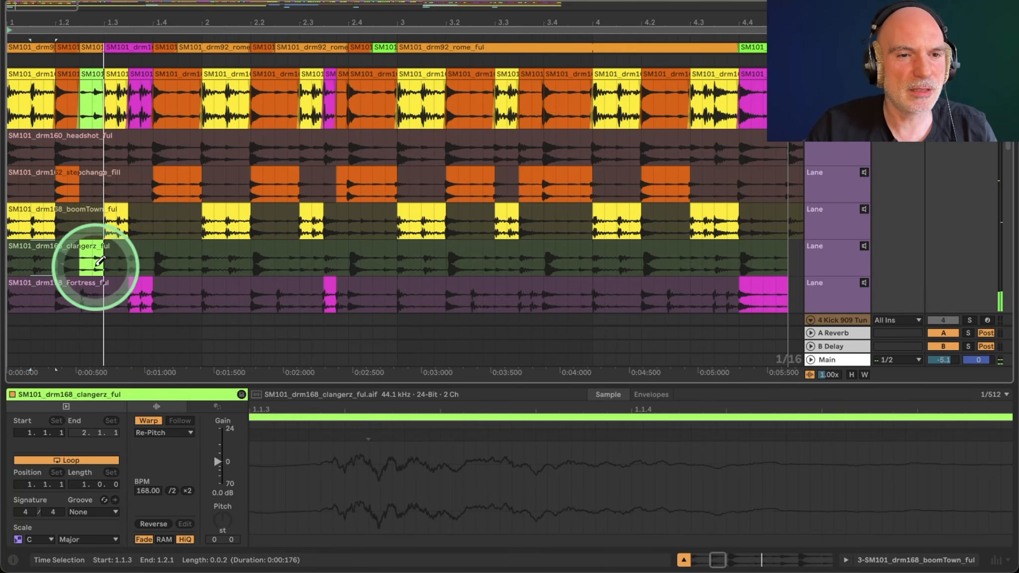
key(space)
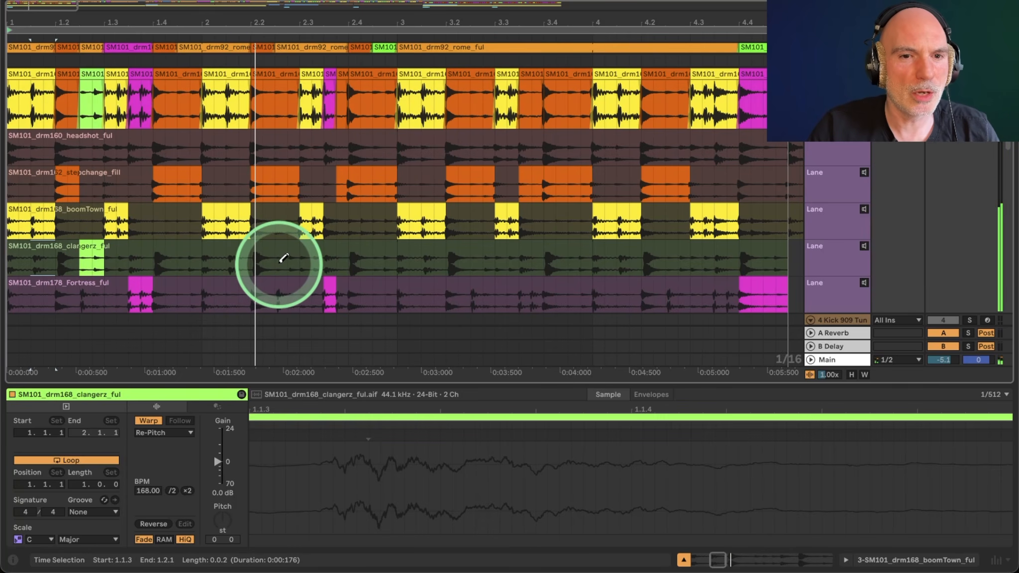
Comp half-beat segments of the clangerz take into the main lane at 2.2.3, 3.2.3 and 4.2.3, and play the result
drag(279, 259, 304, 257)
click(304, 258)
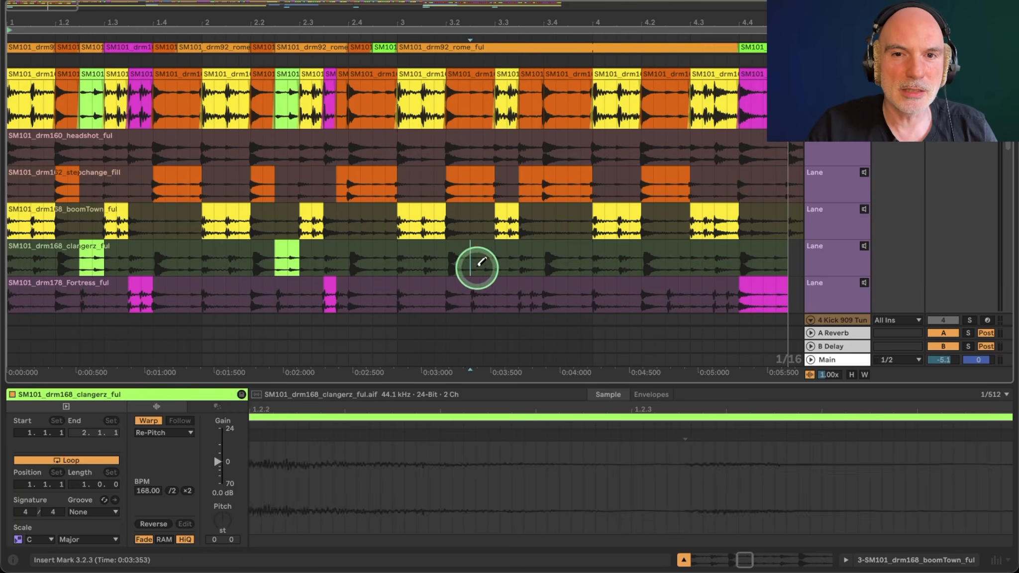
click(482, 261)
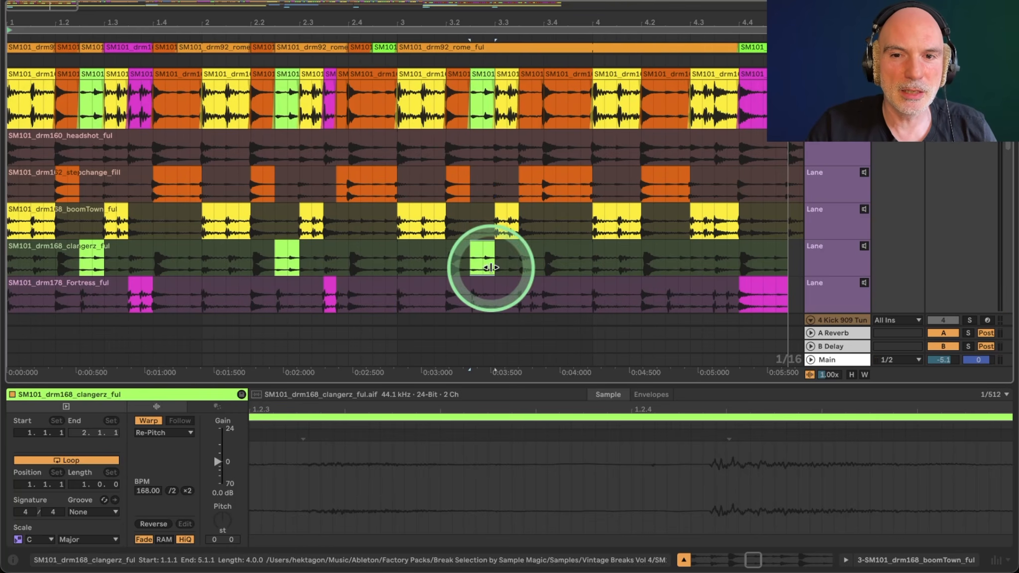
click(666, 261)
click(671, 262)
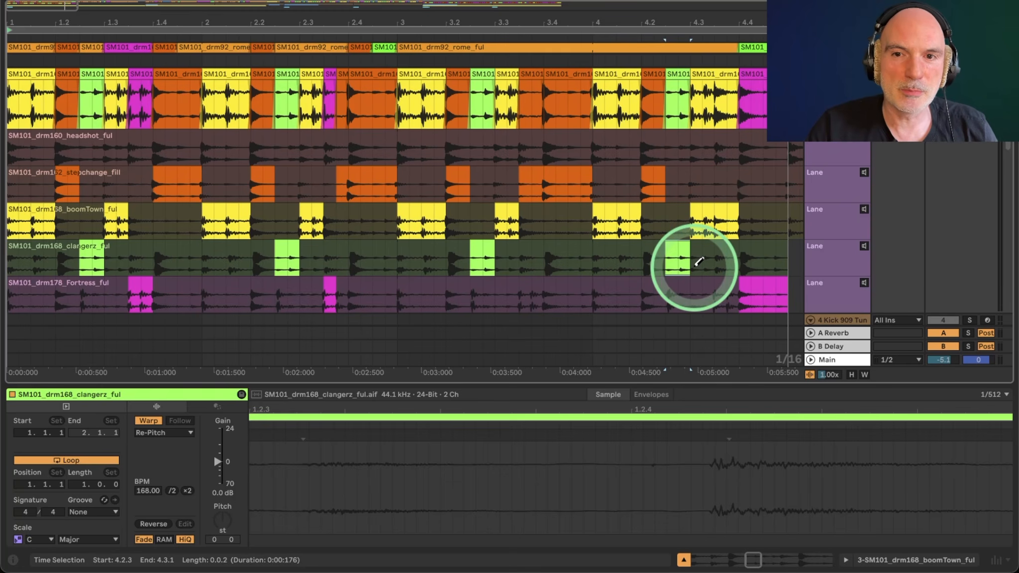
key(space)
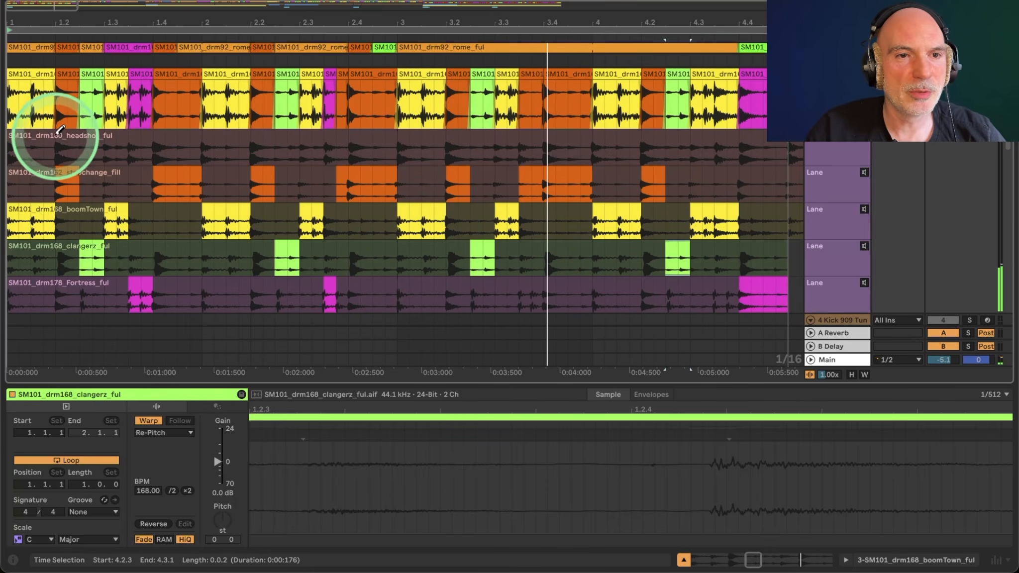
Try the headshot take from 1.2.3 to 1.3.1 and from 3.1.1 to 3.2.1, undoing each attempt
drag(86, 147, 103, 149)
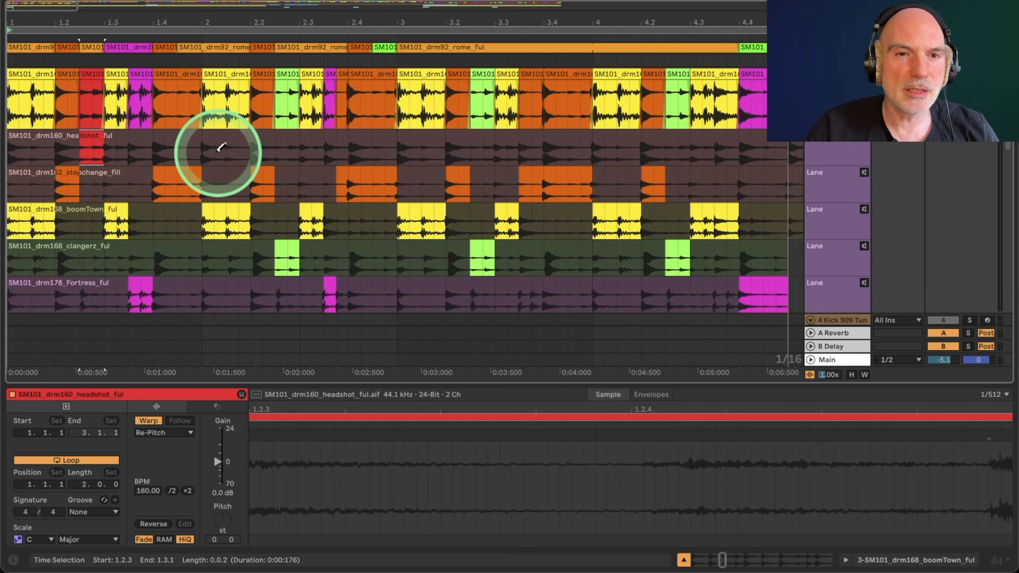
key(ctrl+z)
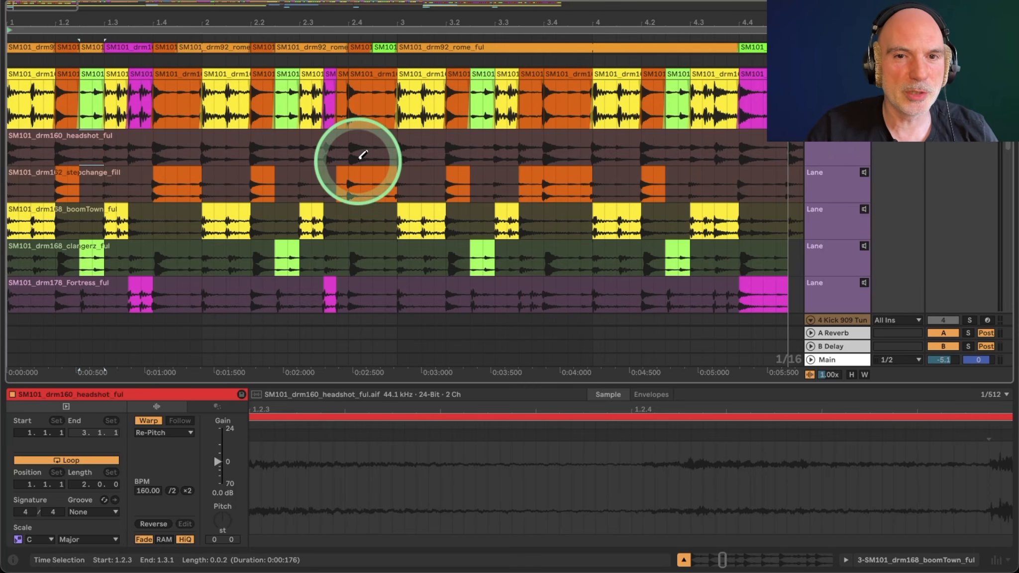
click(412, 152)
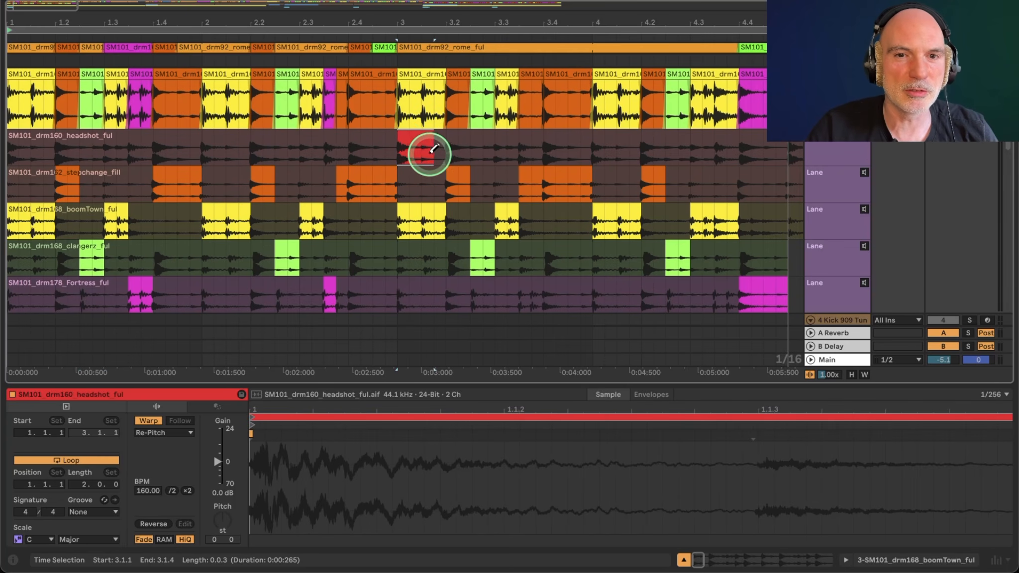
key(space)
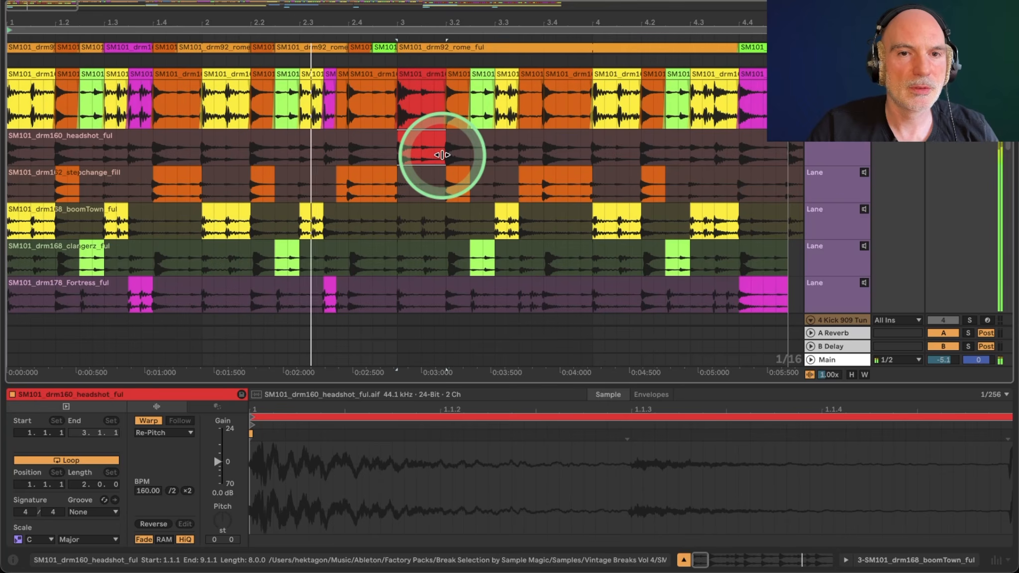
key(space)
key(super+z)
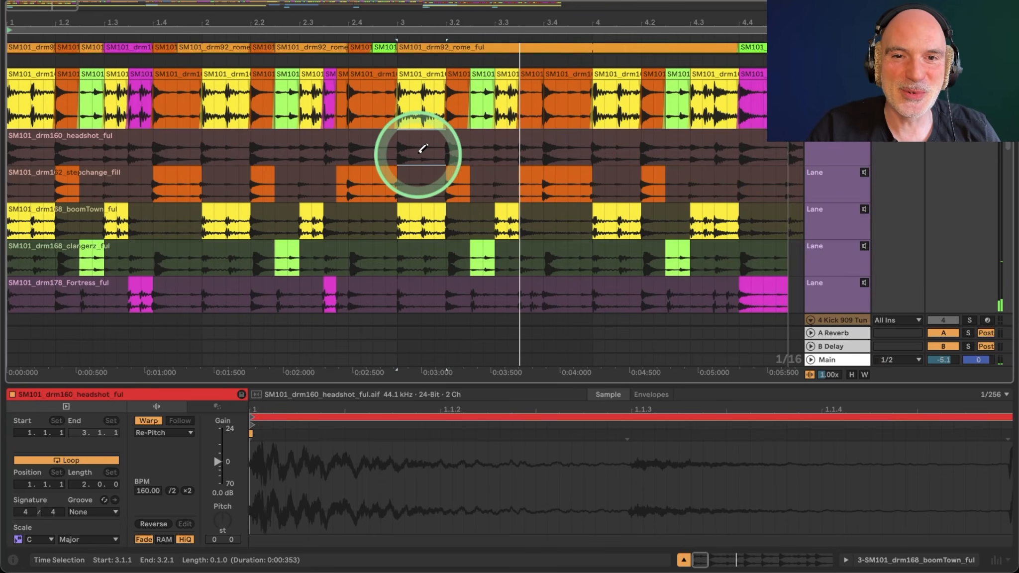
Comp the headshot take into the main lane from 3.1.3 to 3.2.1
drag(419, 153, 444, 155)
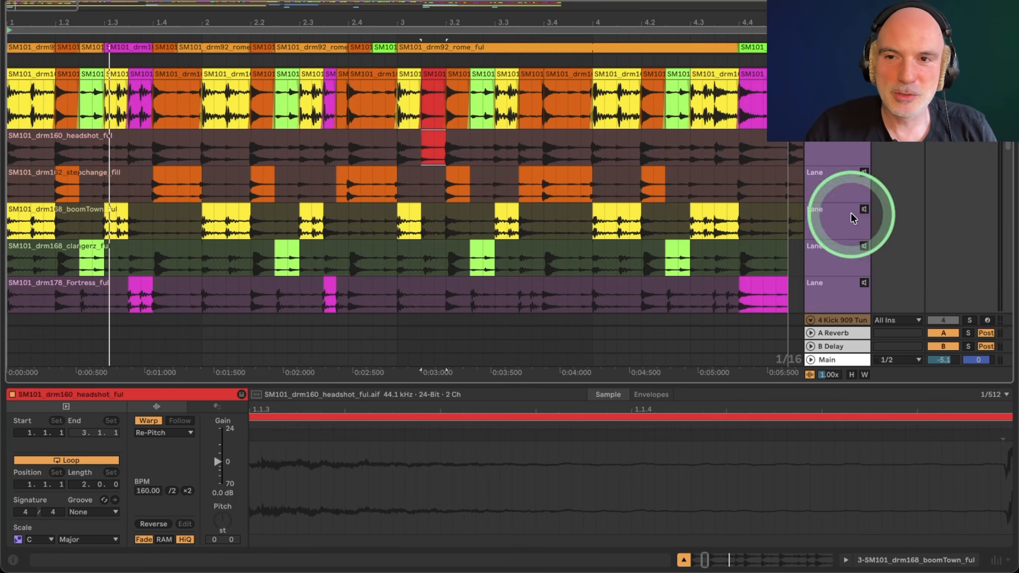
Show the comp track's device chain and add a Glue Compressor from the audio effects to it
click(838, 75)
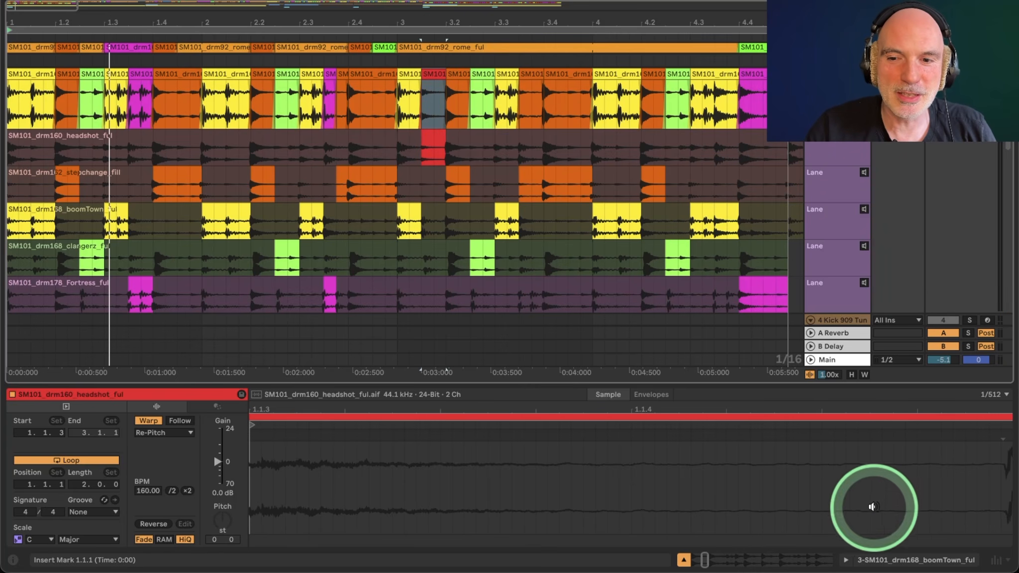
click(893, 558)
key(alt+super+b)
scroll(339, 248, down, 4)
drag(273, 177, 214, 469)
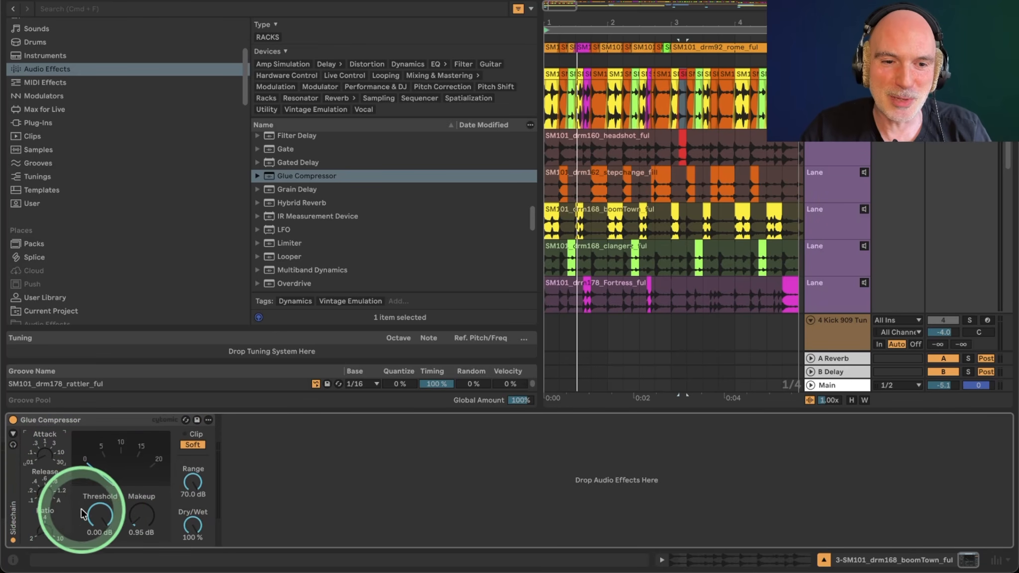
Expand the Glue Compressor's sidechain section, and set its threshold to -6.67 dB and makeup gain to 6.83 dB
click(11, 434)
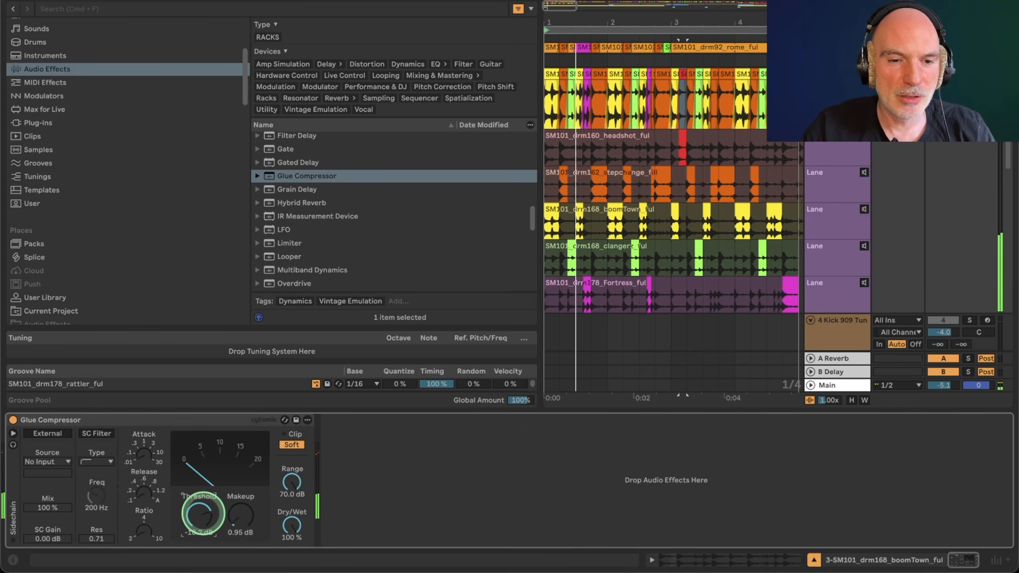
drag(201, 517, 228, 491)
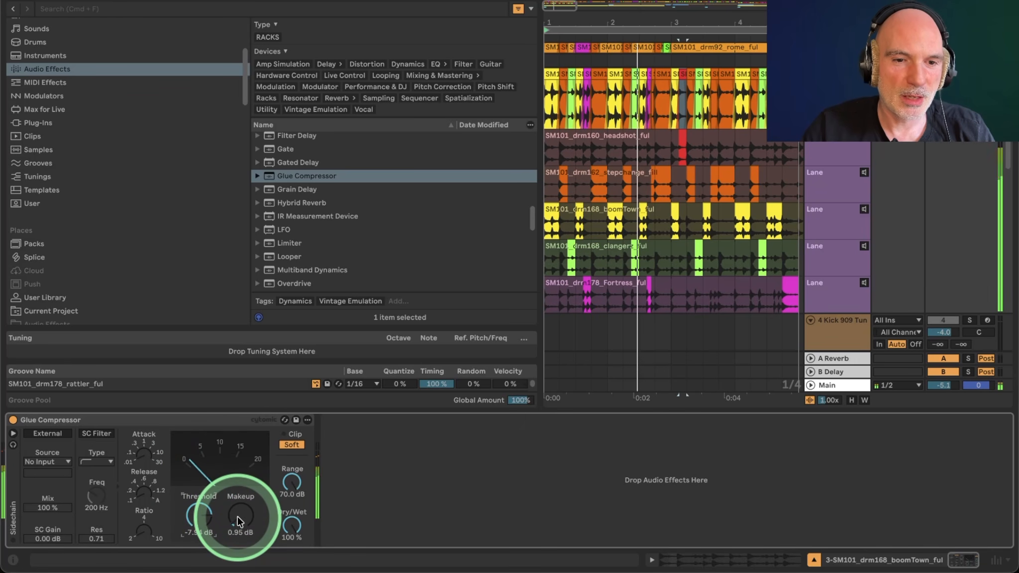
mouse_move(238, 521)
mouse_down()
mouse_move(239, 510)
mouse_move(202, 512)
mouse_move(239, 517)
mouse_up()
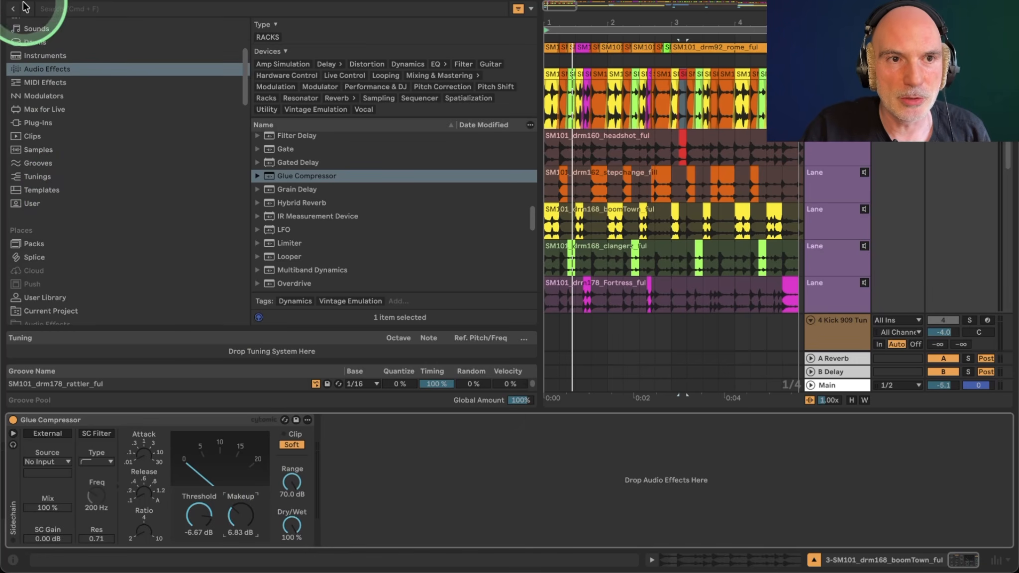
Add Multiband Dynamics after the Glue Compressor on the comp track
scroll(302, 215, down, 4)
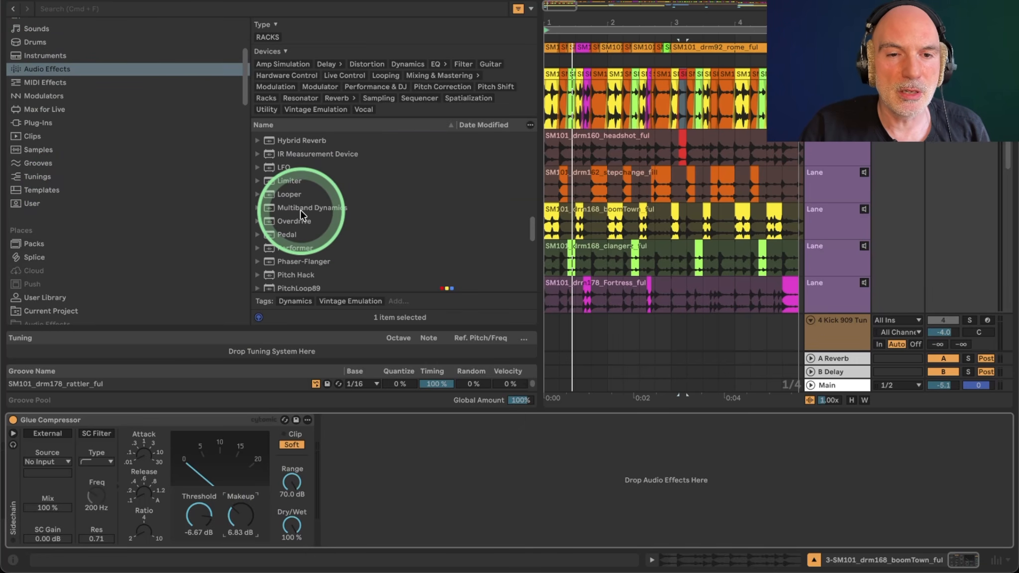
drag(291, 184, 385, 404)
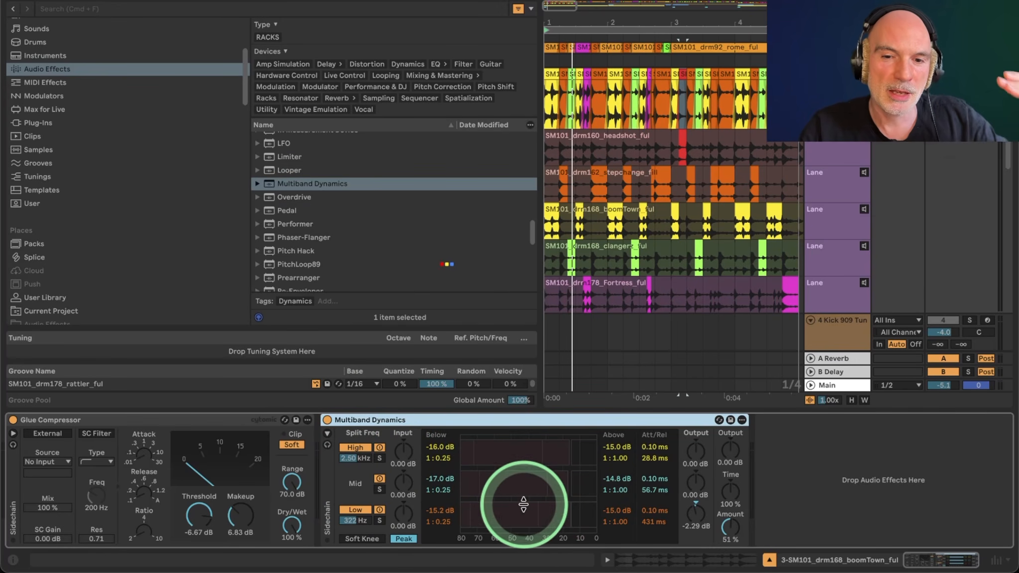
Set the Multiband Dynamics amount to 17 %, with band outputs of 5.71 dB high, 2.29 dB mid and 0.00 dB low
mouse_move(733, 529)
mouse_down()
mouse_move(733, 499)
mouse_move(732, 537)
mouse_move(727, 517)
mouse_up()
key(space)
double_click(698, 513)
drag(697, 475, 701, 433)
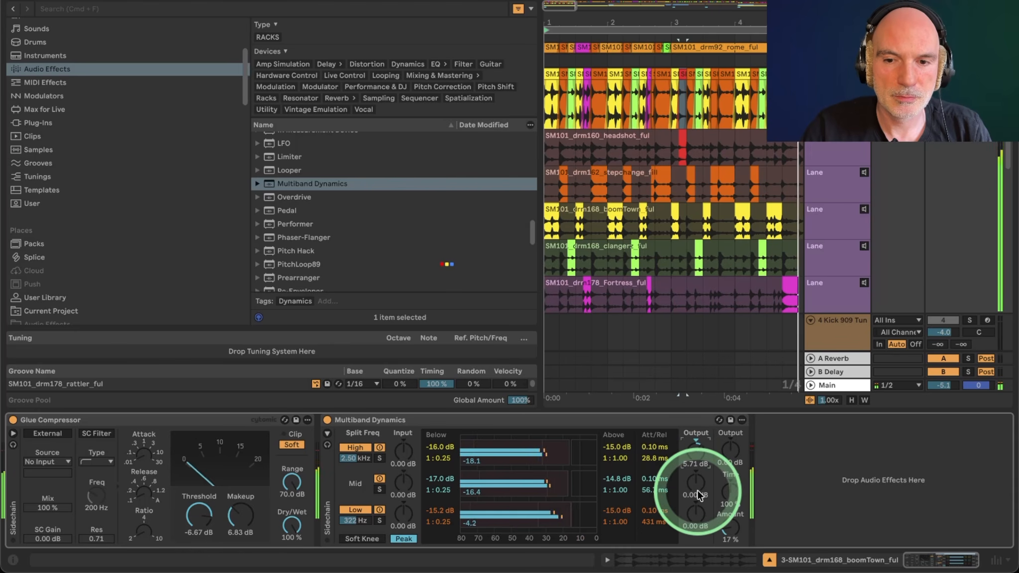
mouse_move(701, 485)
mouse_down()
mouse_move(695, 477)
mouse_move(696, 486)
mouse_up()
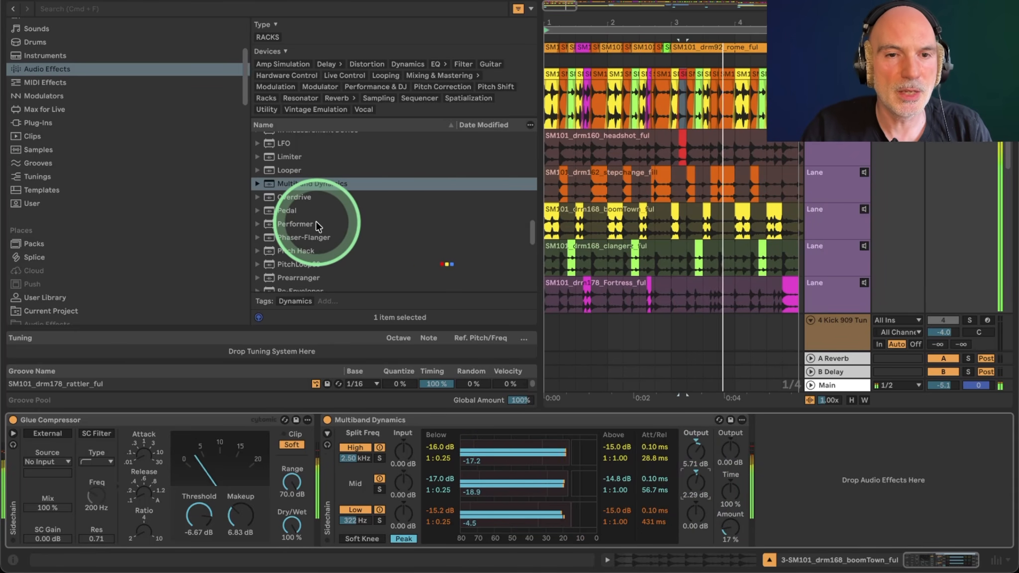
Add a second Glue Compressor from the audio effects after Multiband Dynamics on the comp track
scroll(317, 226, up, 5)
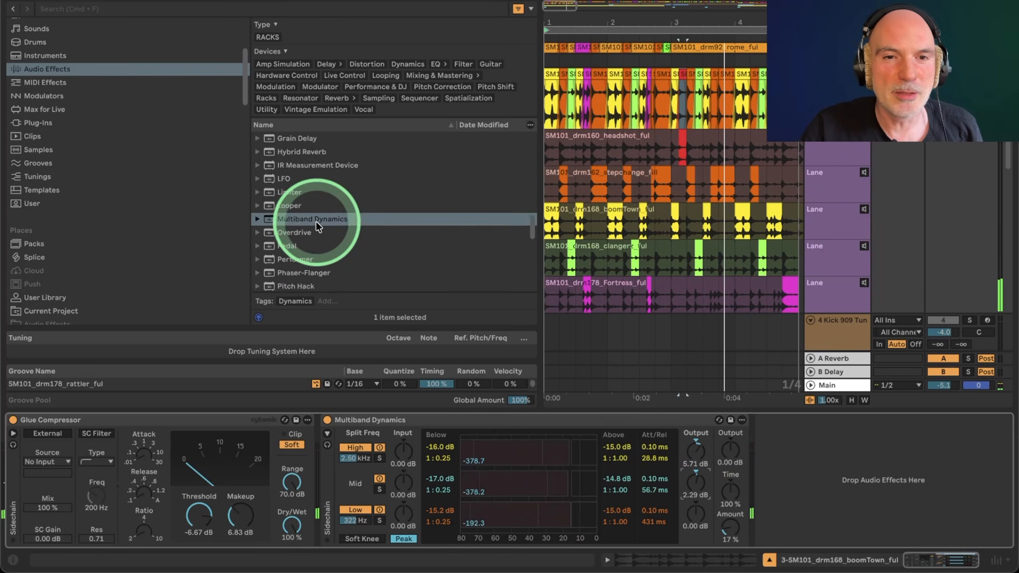
scroll(317, 226, up, 3)
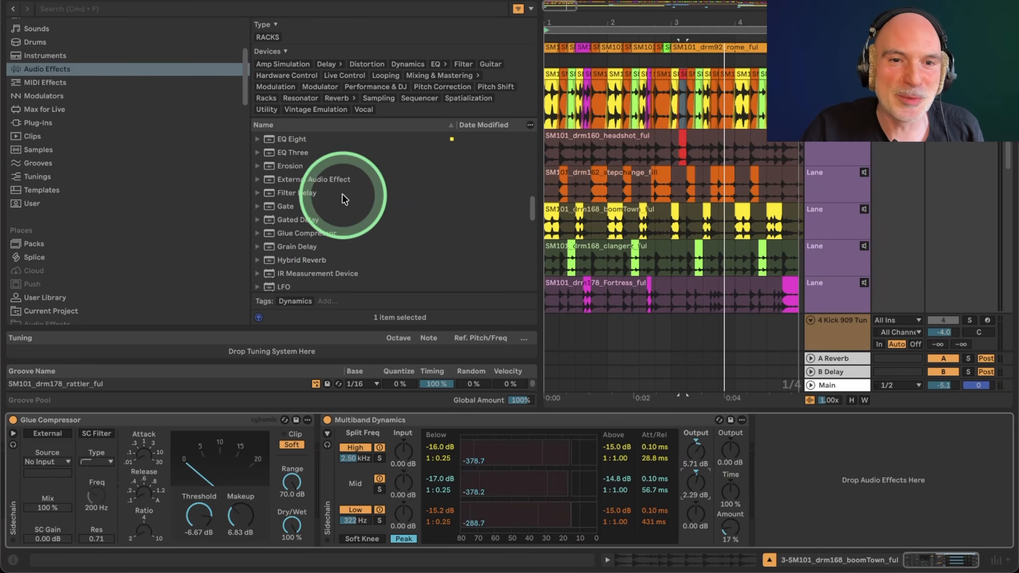
click(287, 234)
click(819, 462)
drag(644, 478, 644, 477)
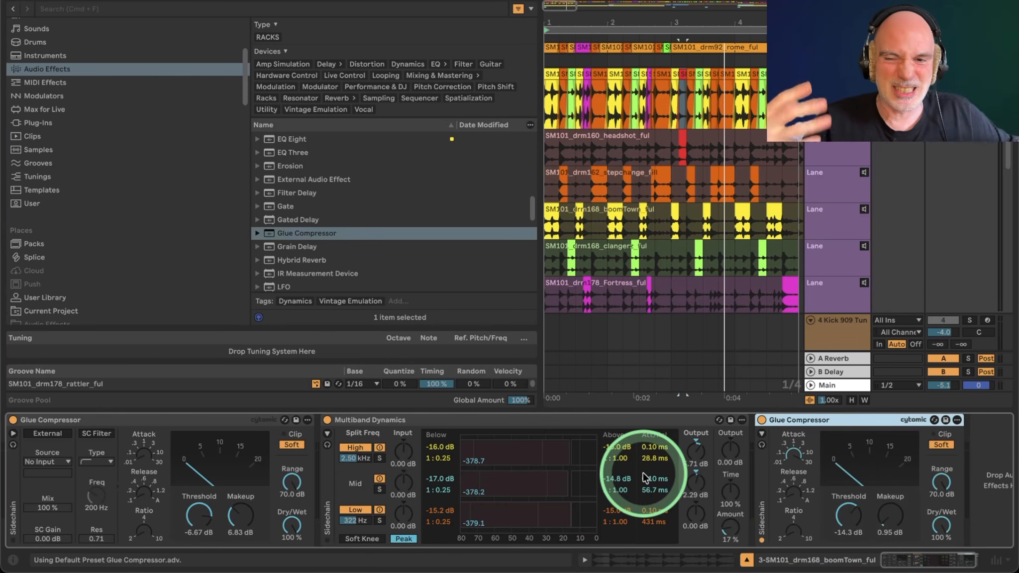
click(787, 450)
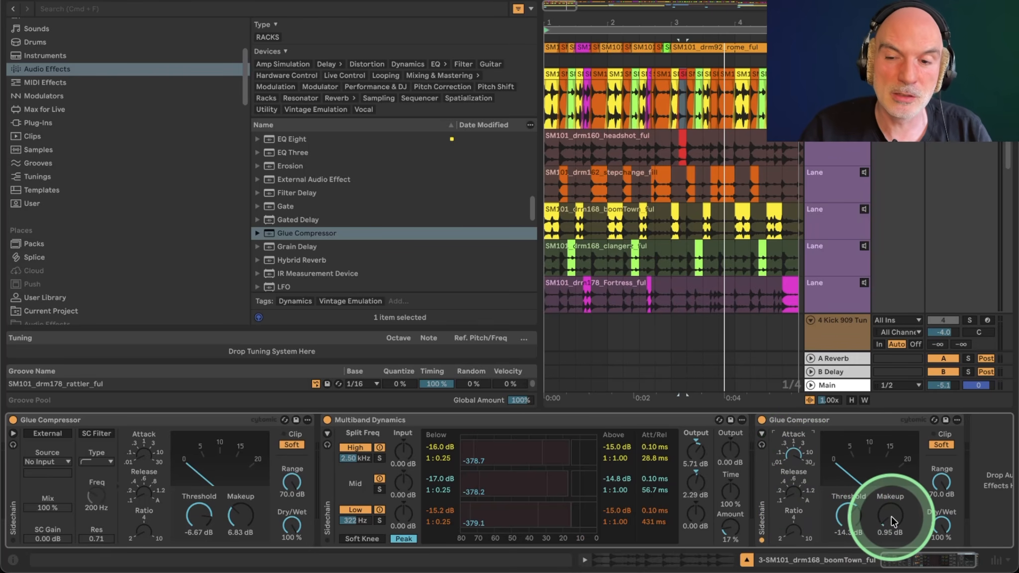
Reset the second Glue Compressor's threshold to 0.00 dB and enable its sidechain filter, leaving the sidechain section collapsed
click(851, 518)
key(Delete)
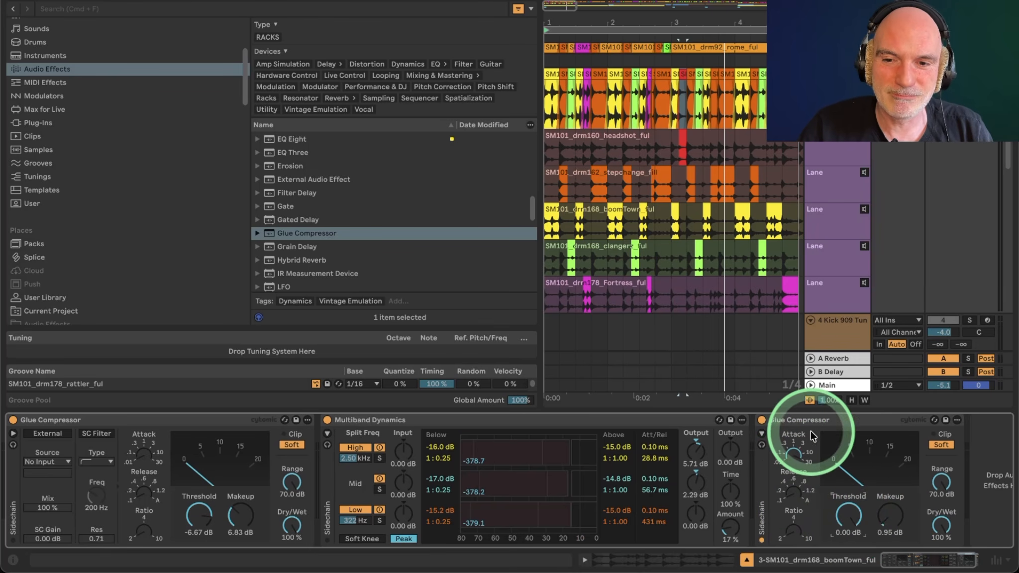
click(761, 433)
click(844, 433)
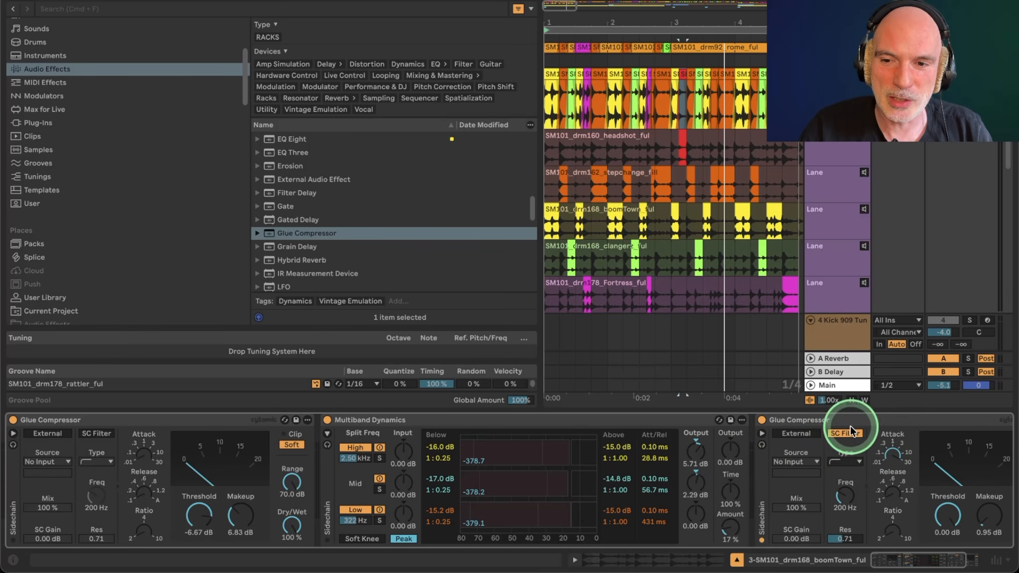
click(761, 433)
Set the second Glue Compressor's threshold to -16.2 dB and makeup gain to 5.40 dB while auditioning the loop
key(space)
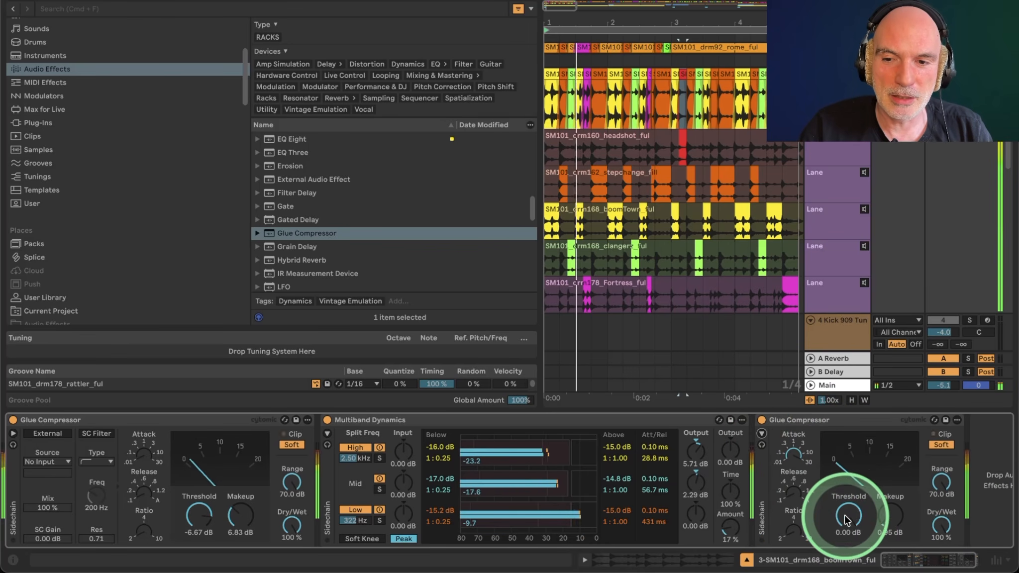
key(space)
drag(847, 516, 889, 500)
key(space)
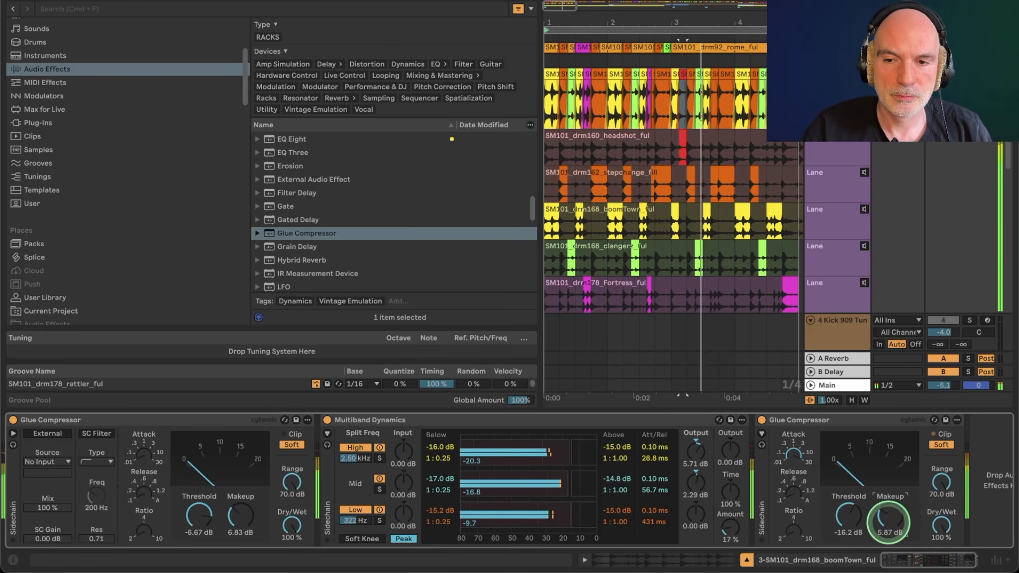
drag(889, 522, 889, 524)
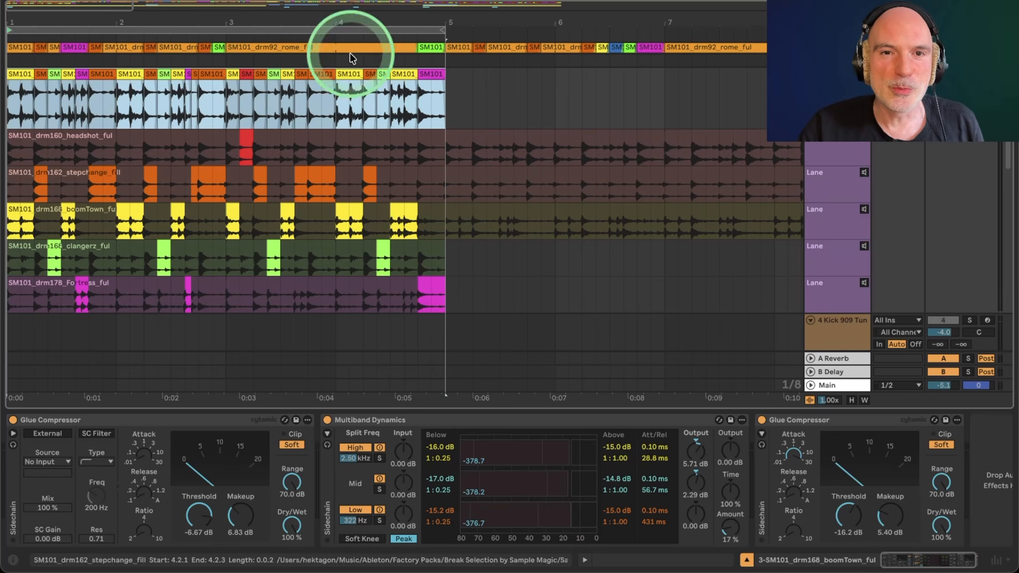
Duplicate the looped four-bar section across all tracks and extend the loop to eight bars, ending at 9.1.1
click(309, 28)
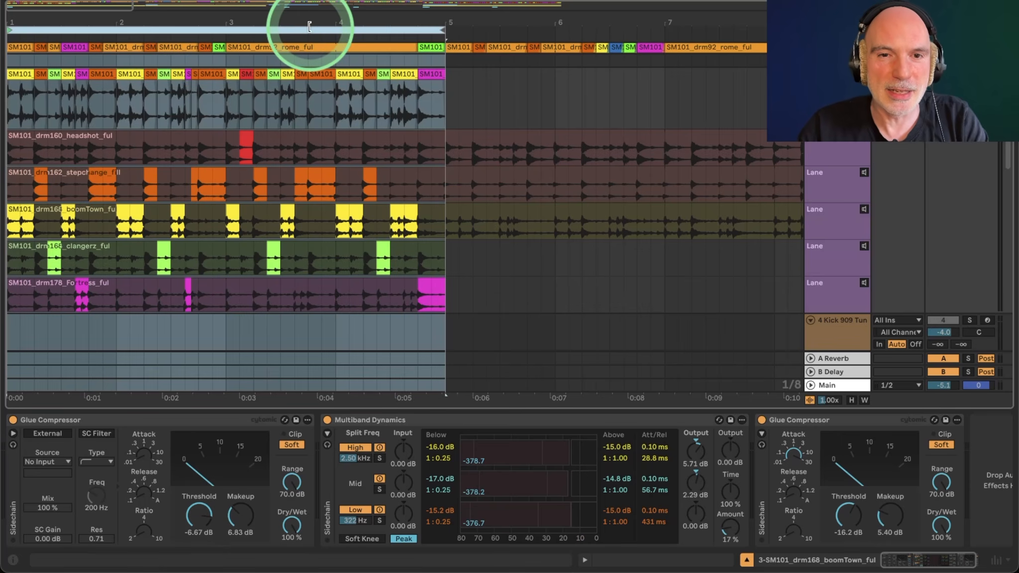
key(ctrl+d)
drag(200, 30, 644, 72)
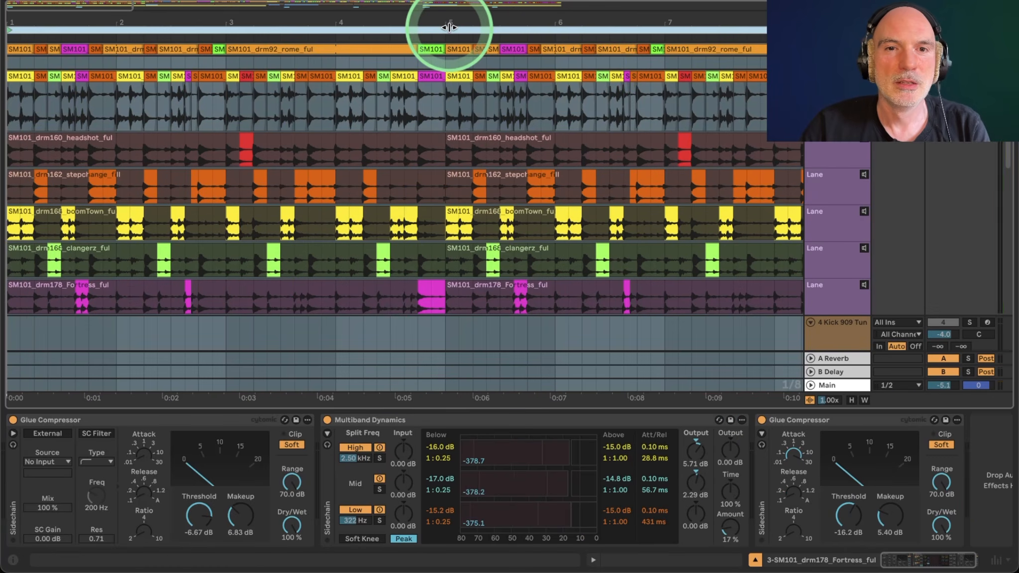
Play back the eight-bar loop to audition the duplicated drum comp through the effects chain
key(space)
drag(442, 20, 301, 19)
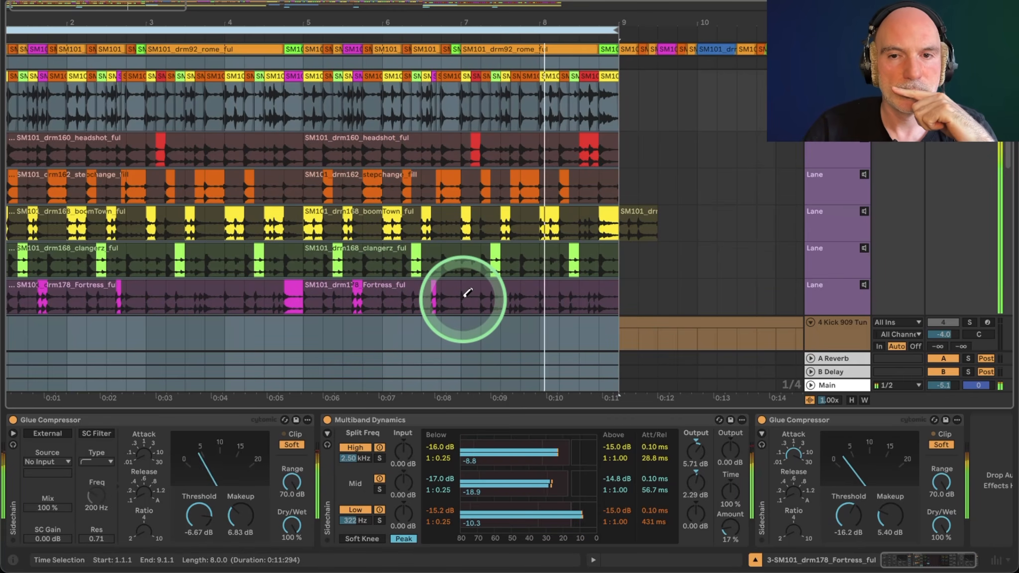
key(space)
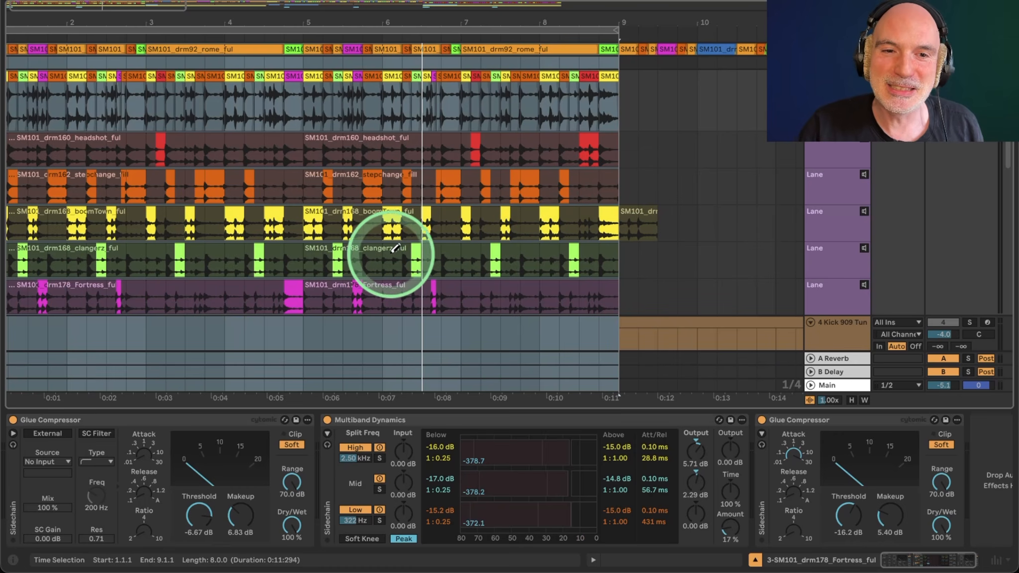